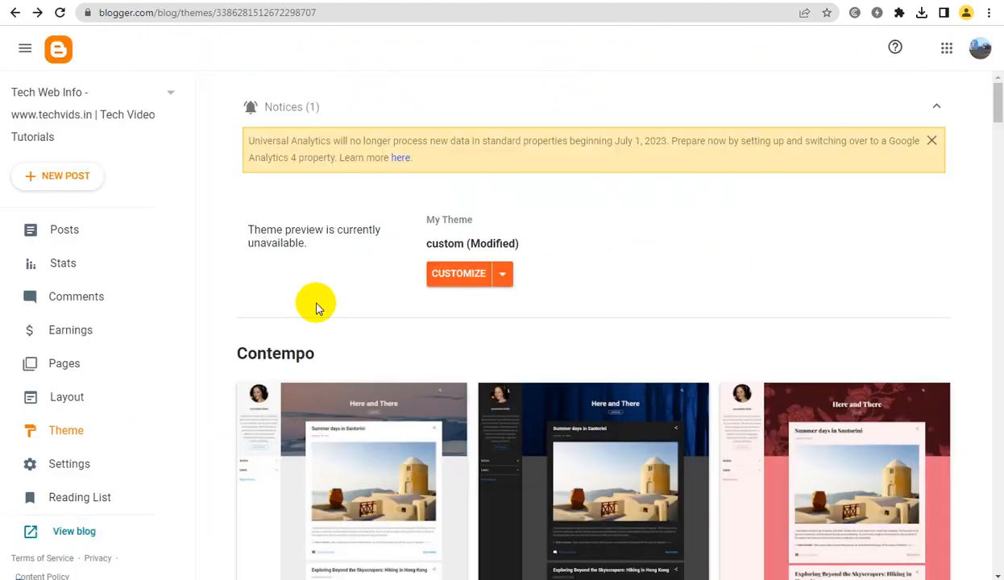
# Open the blog's layout page and remove the Tamonisha Blogging Tricks gadget above Blog Posts
pyautogui.click(72, 397)
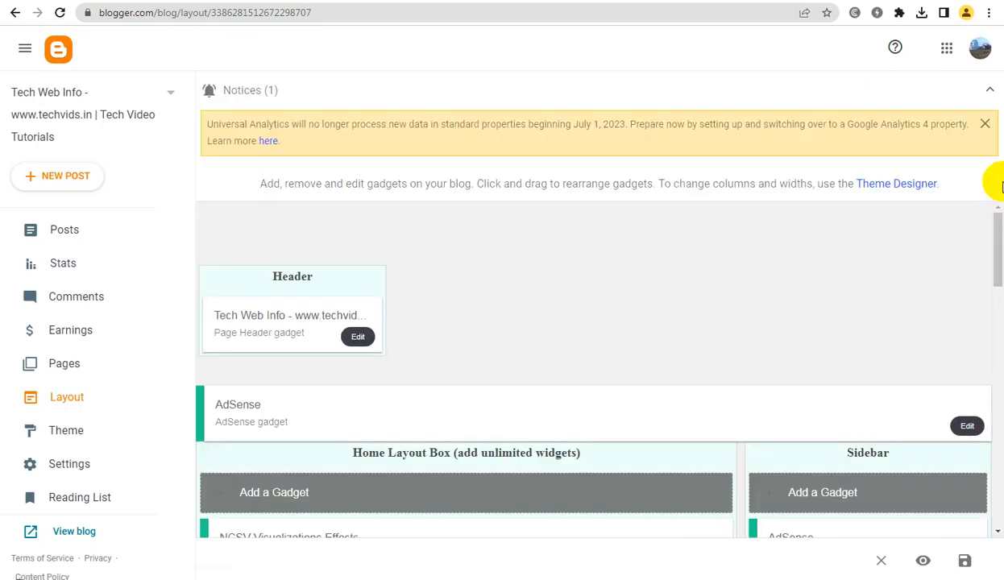
pyautogui.moveTo(998, 234); pyautogui.dragTo(997, 450)
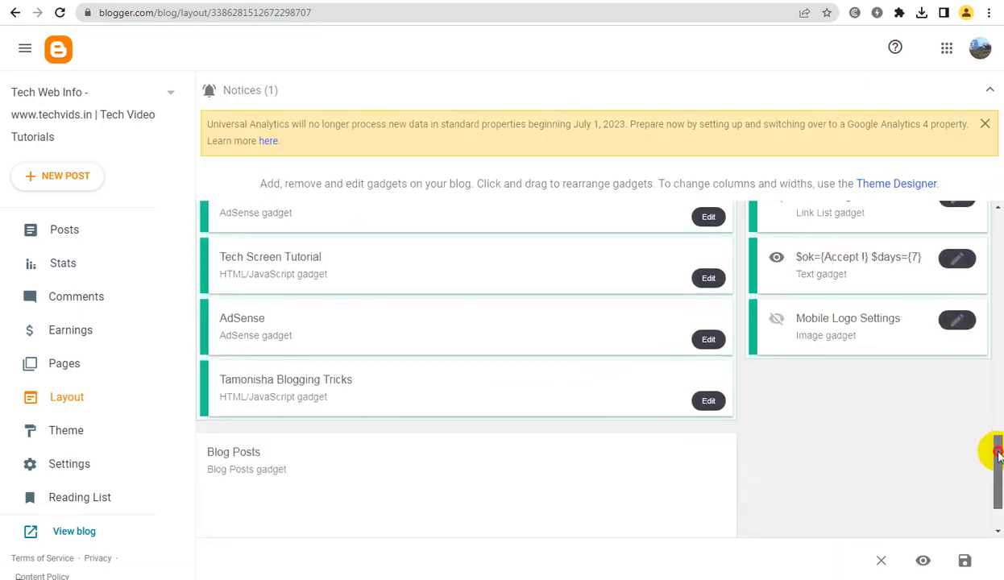
pyautogui.click(708, 402)
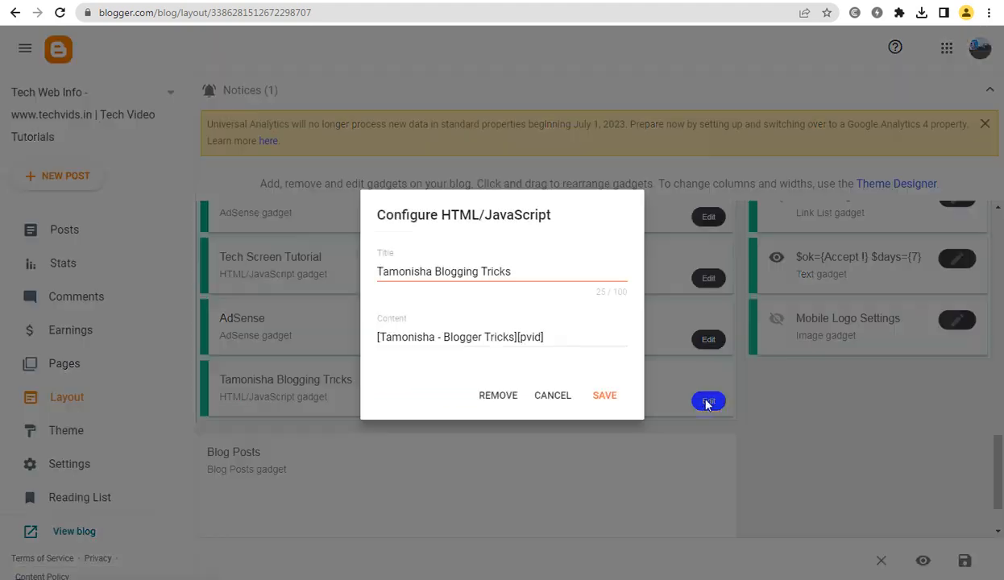
pyautogui.click(499, 395)
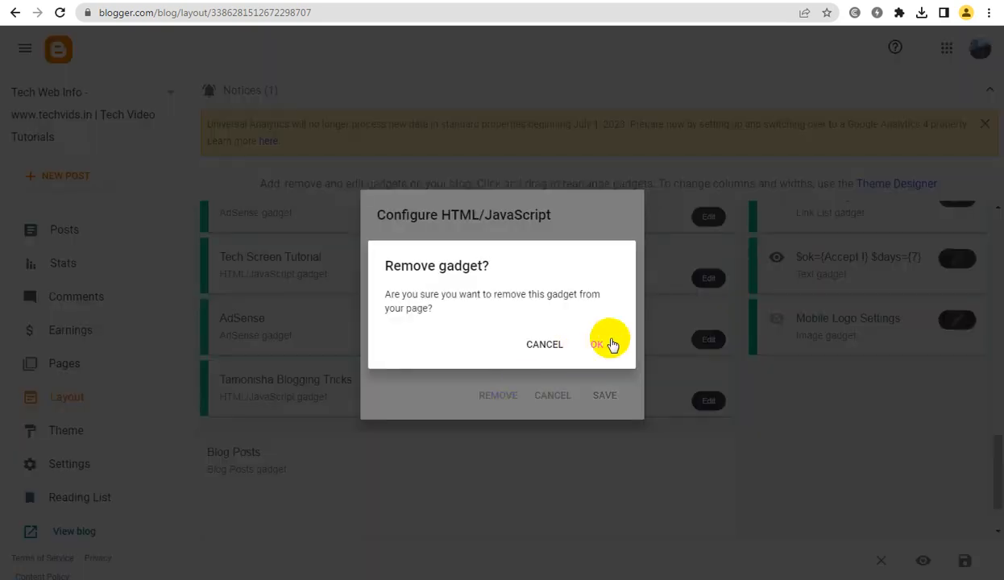
pyautogui.click(596, 347)
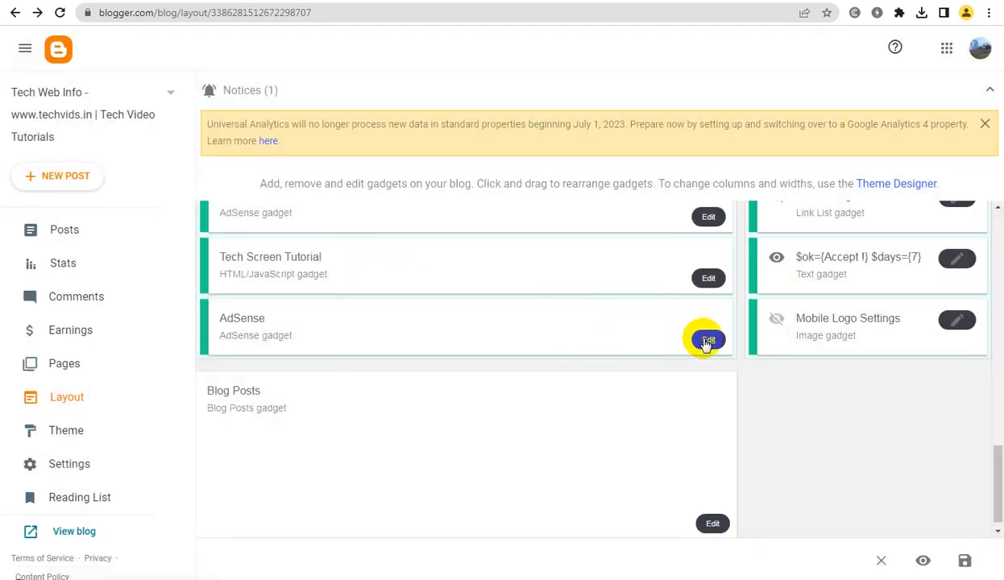
# Remove the two AdSense gadgets directly below and directly above the Tech Screen Tutorial gadget
pyautogui.click(708, 341)
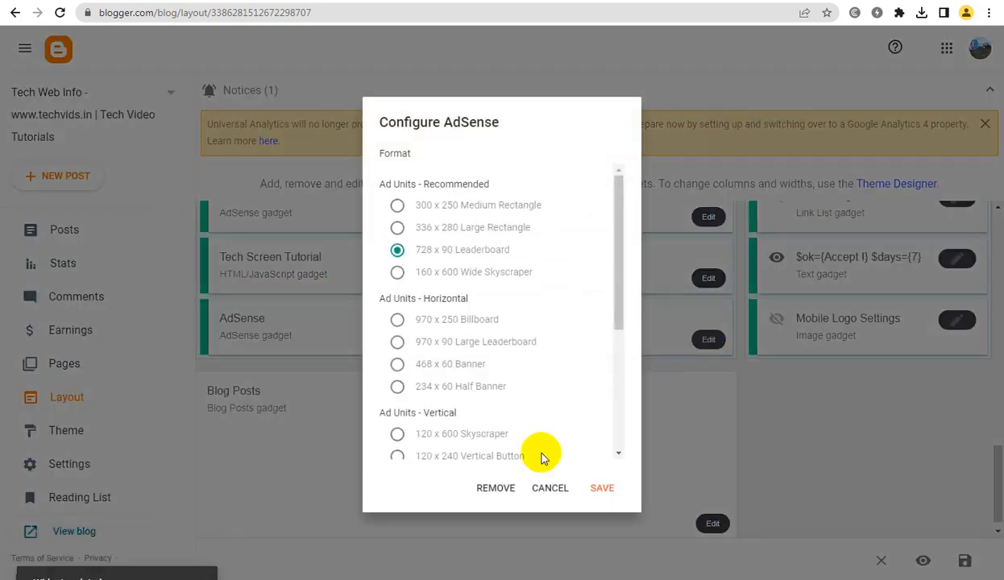
pyautogui.click(496, 488)
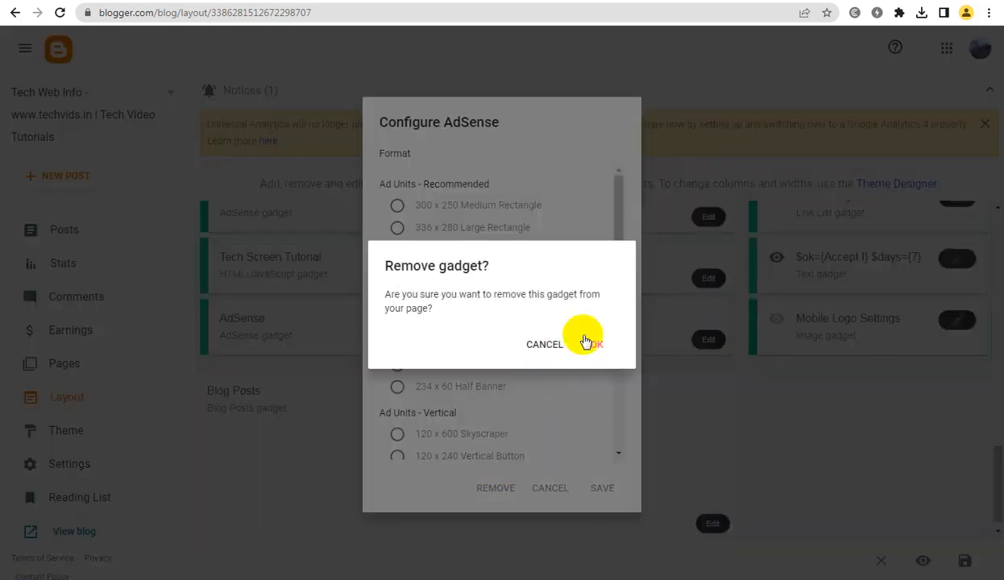
pyautogui.click(594, 345)
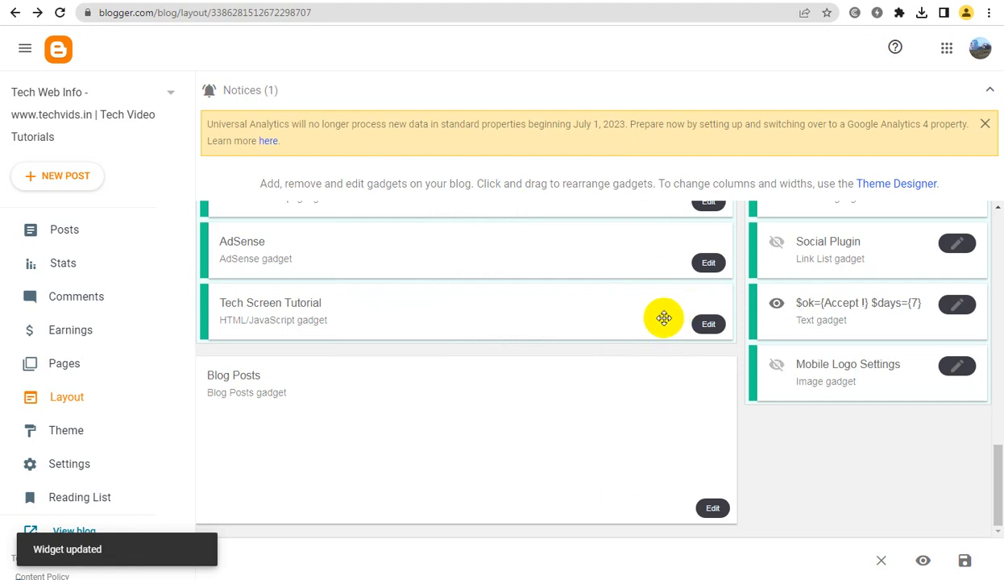
pyautogui.moveTo(997, 477); pyautogui.dragTo(998, 444)
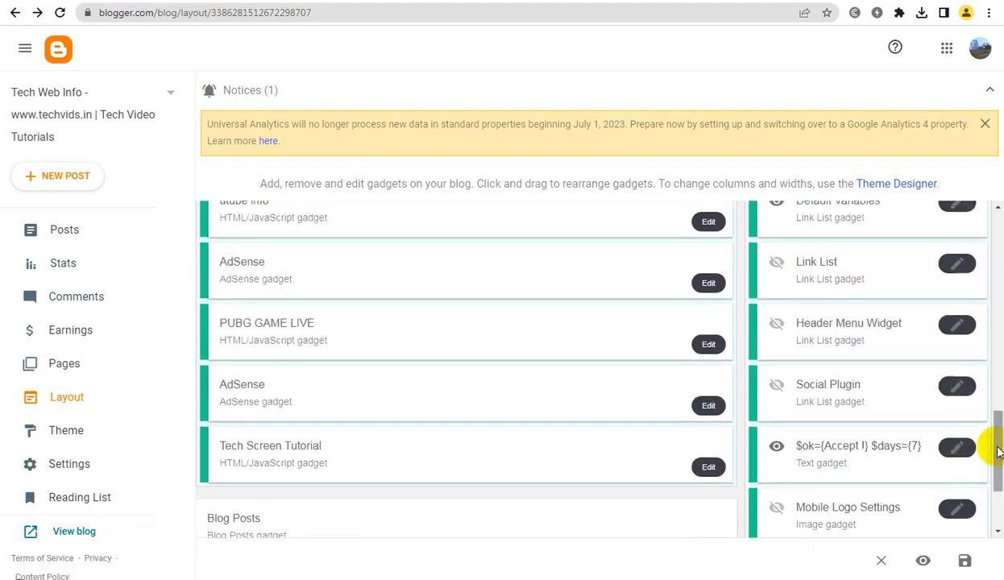
pyautogui.click(709, 407)
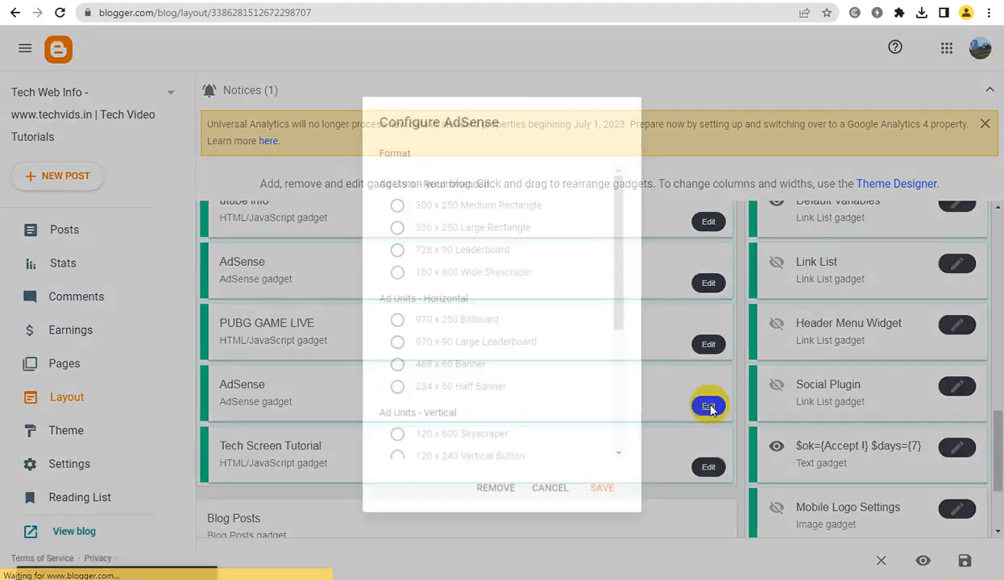
pyautogui.click(494, 488)
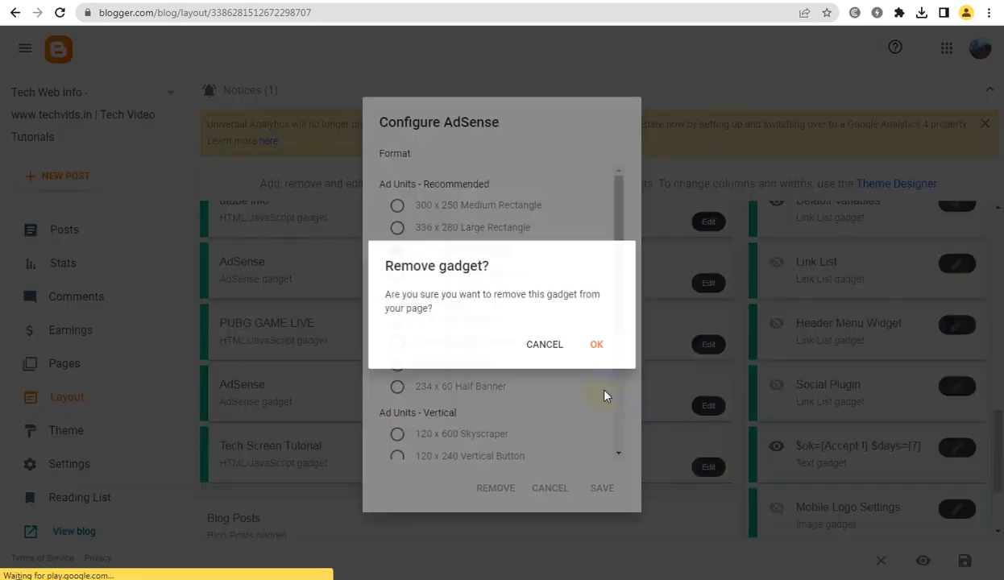
pyautogui.click(596, 345)
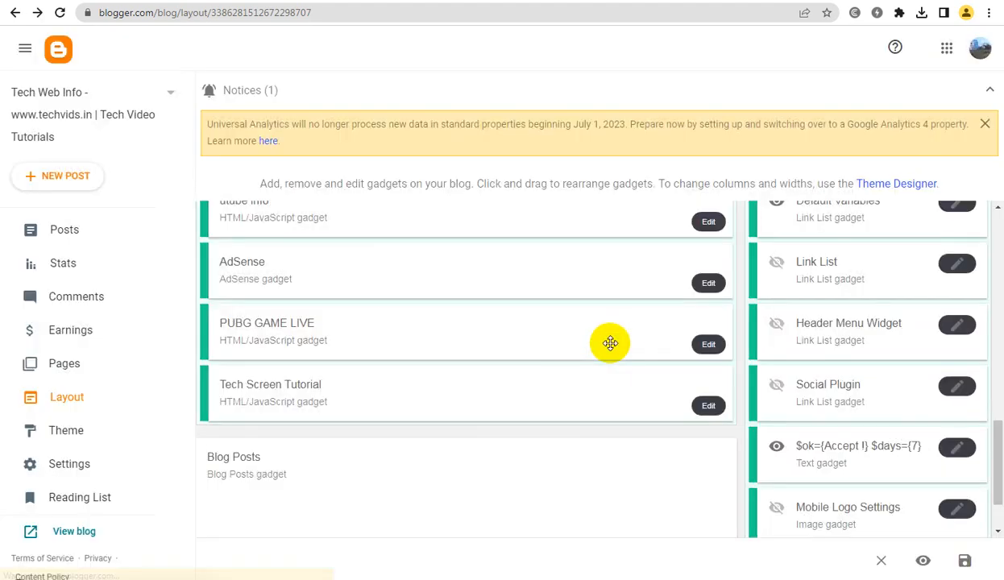
# Remove the PUBG GAME LIVE gadget and the AdSense gadget directly above it, below utube info
pyautogui.moveTo(998, 453); pyautogui.dragTo(994, 426)
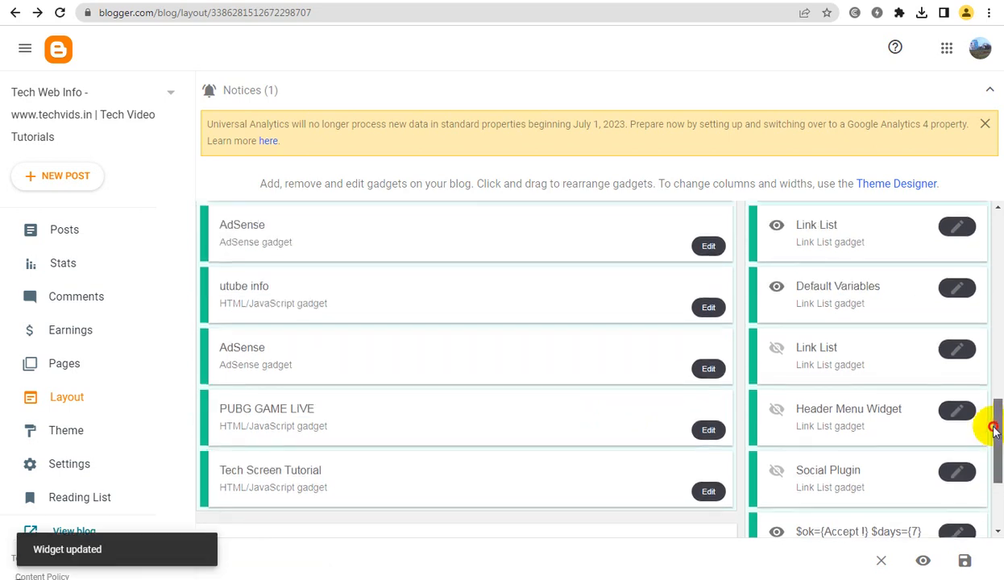
pyautogui.click(708, 440)
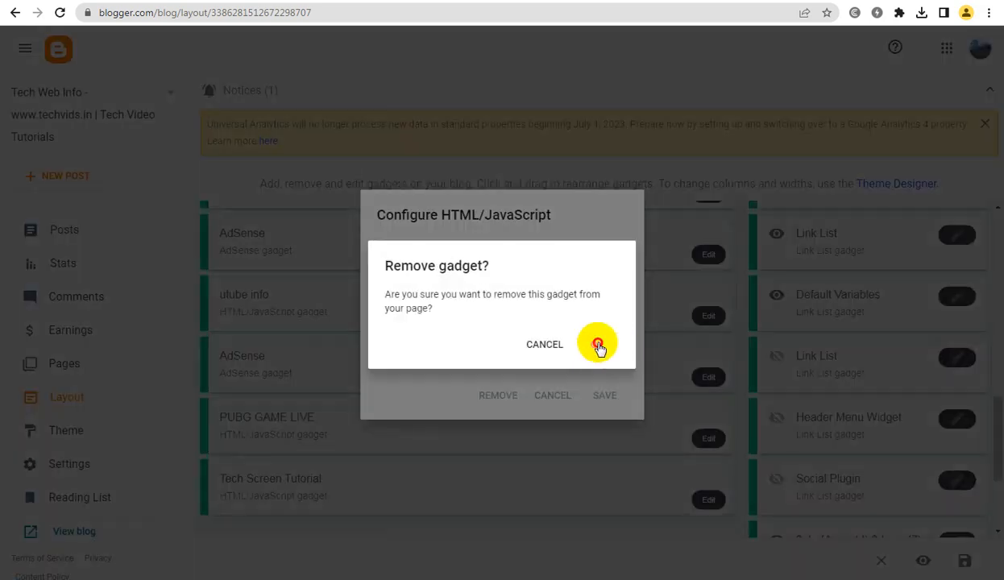
pyautogui.click(597, 344)
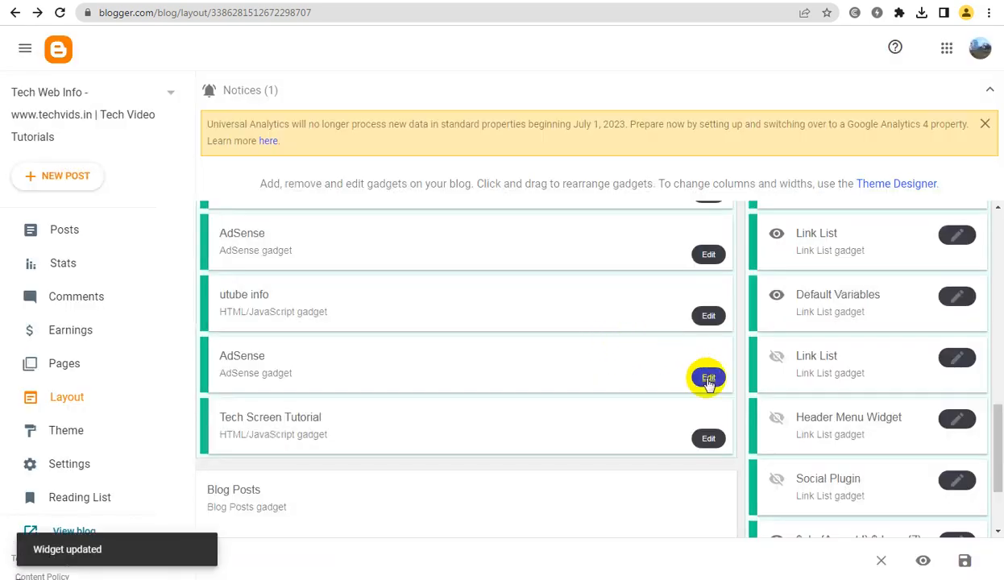
pyautogui.click(708, 379)
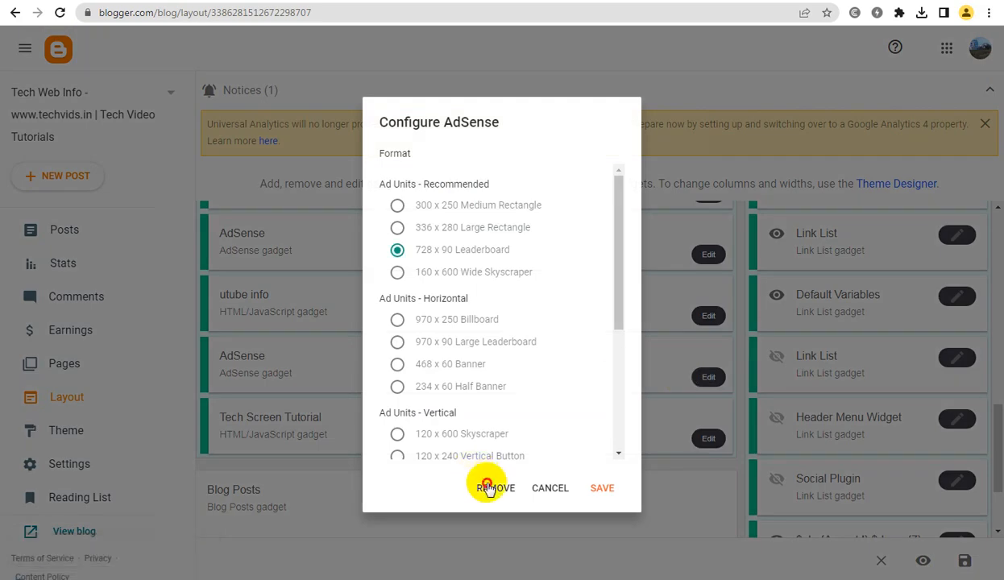
pyautogui.click(496, 488)
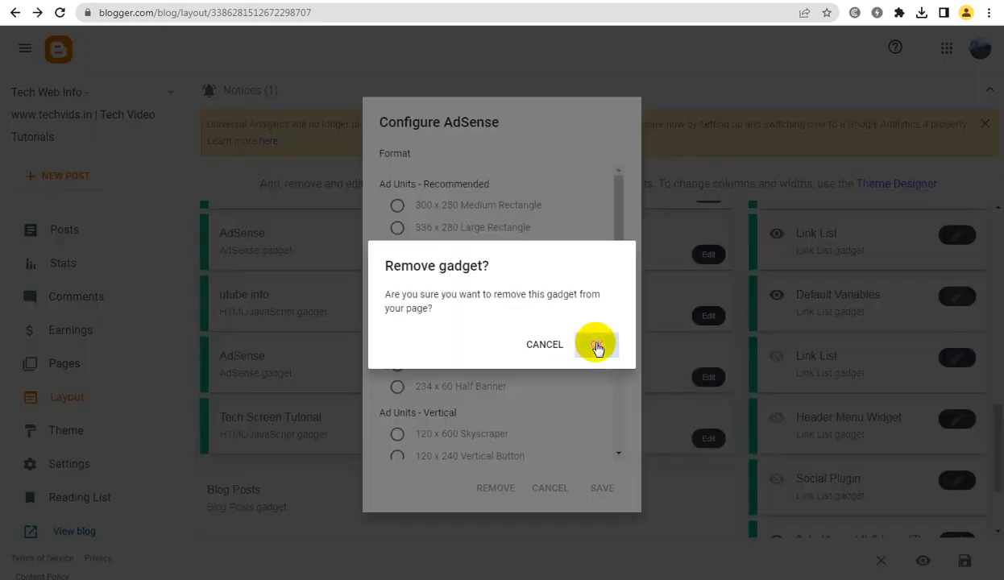
pyautogui.click(596, 345)
# Remove the NCS Screen Tutorial gadget and the AdSense gadget between it and utube info
pyautogui.moveTo(997, 426); pyautogui.dragTo(996, 367)
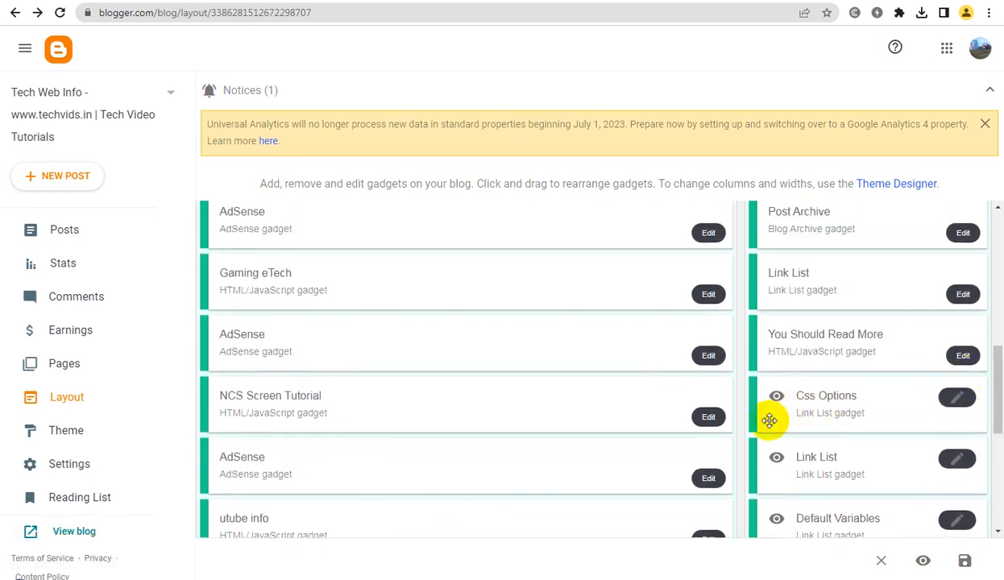
pyautogui.click(707, 417)
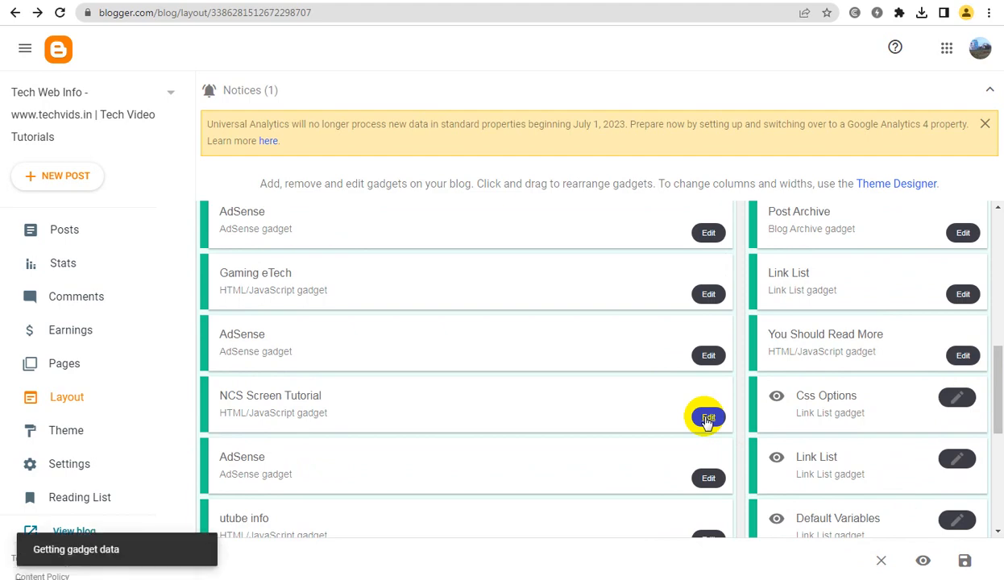
pyautogui.click(499, 396)
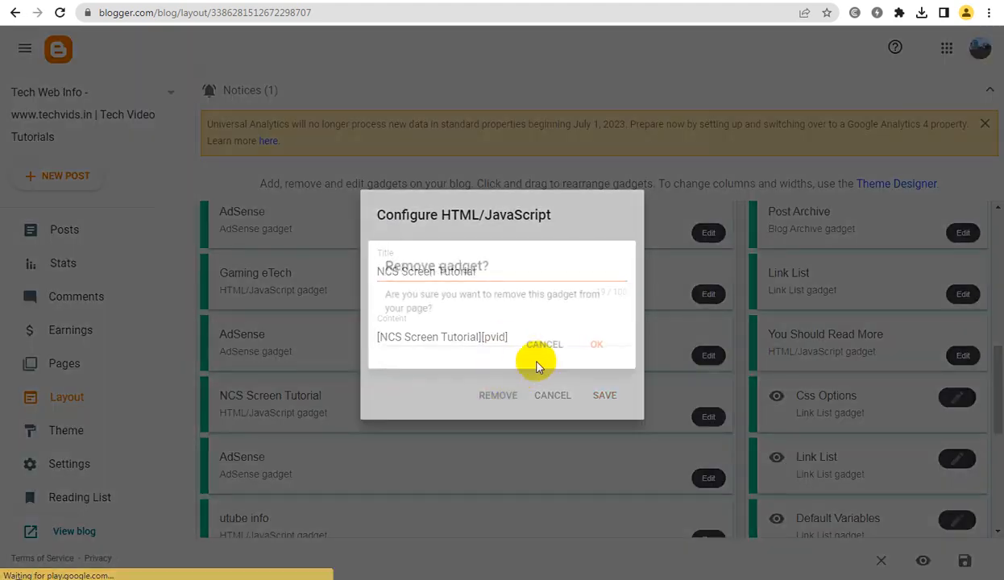
pyautogui.click(594, 345)
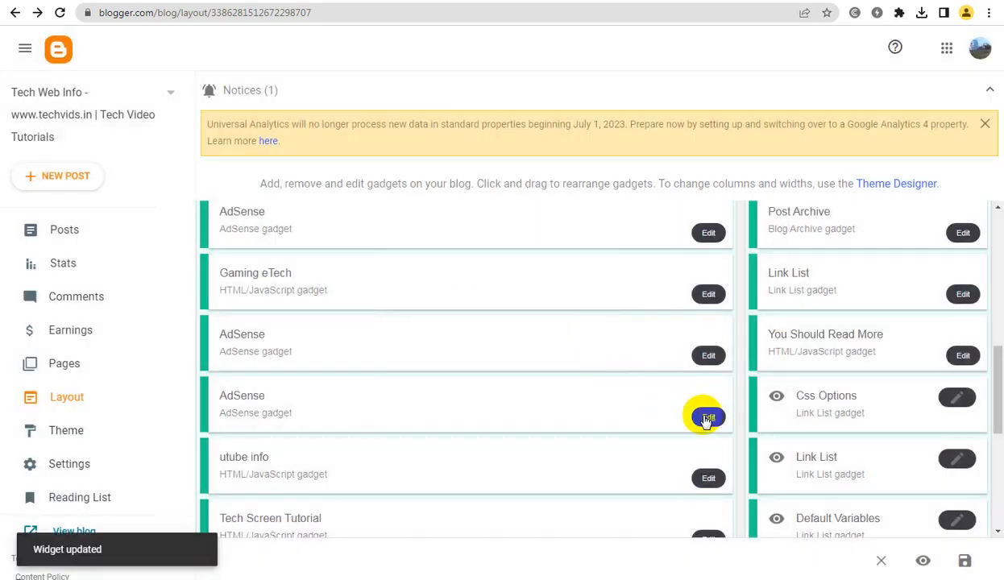
pyautogui.click(707, 417)
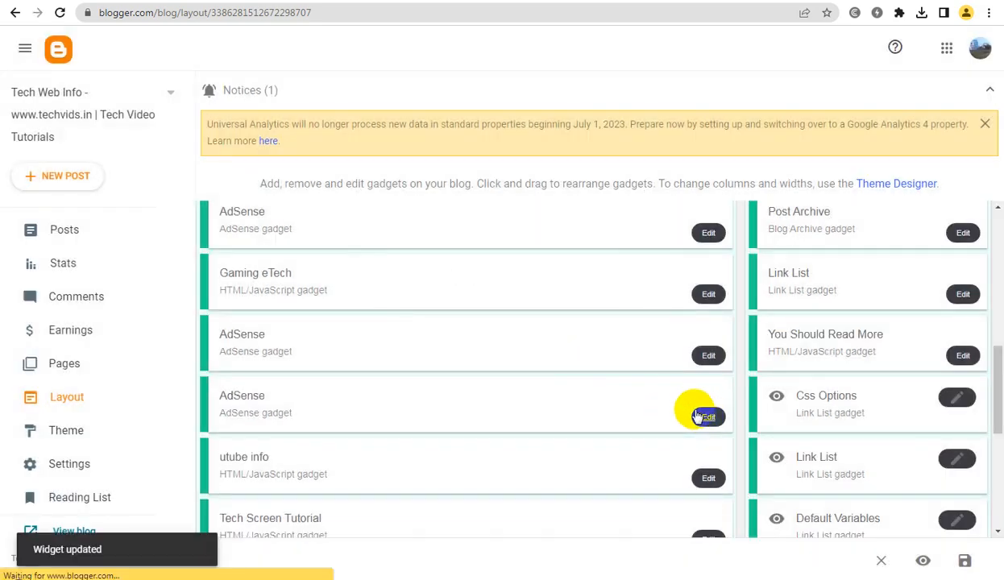
pyautogui.click(486, 489)
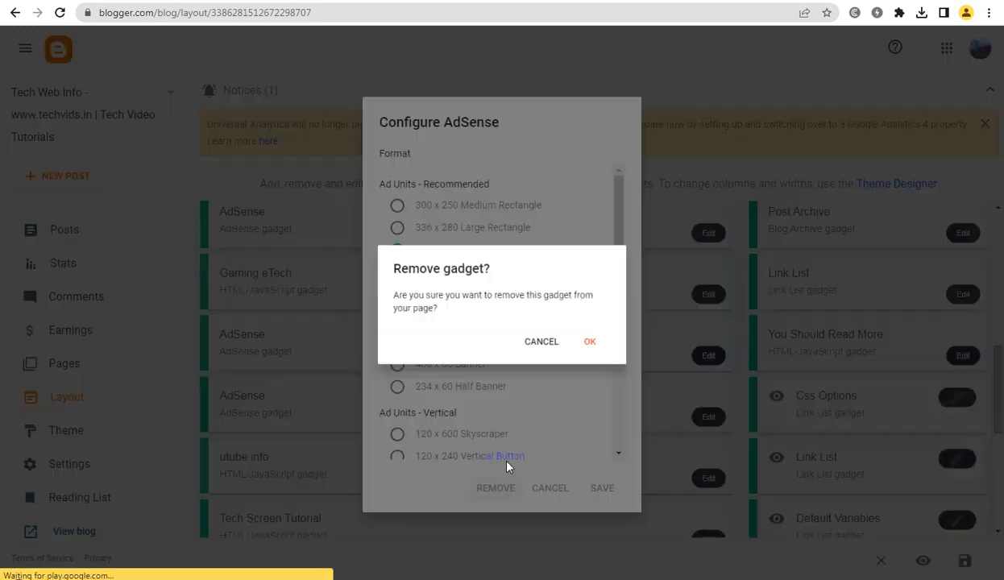
pyautogui.click(594, 345)
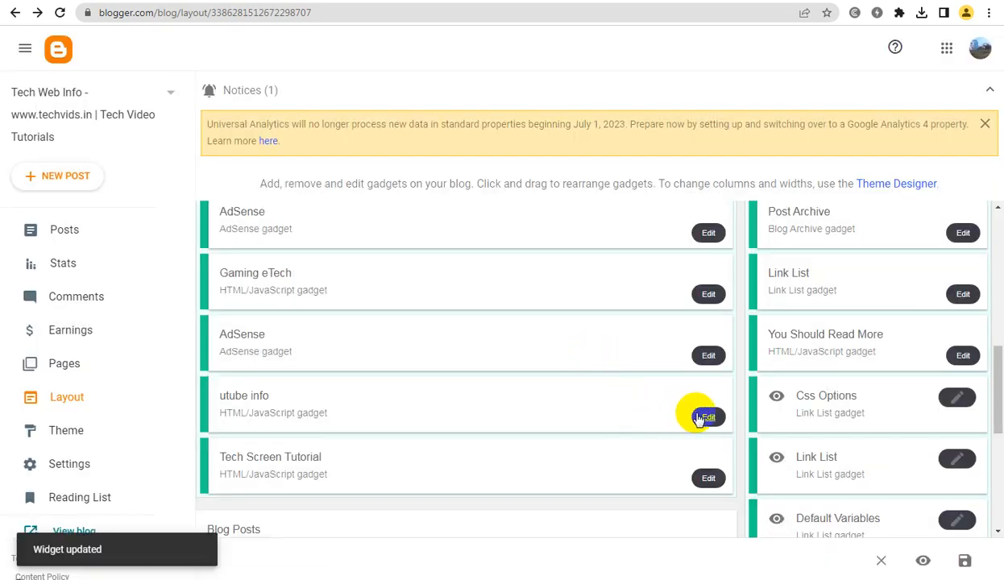
# Remove the utube info gadget and the AdSense gadget directly below Gaming eTech
pyautogui.click(706, 417)
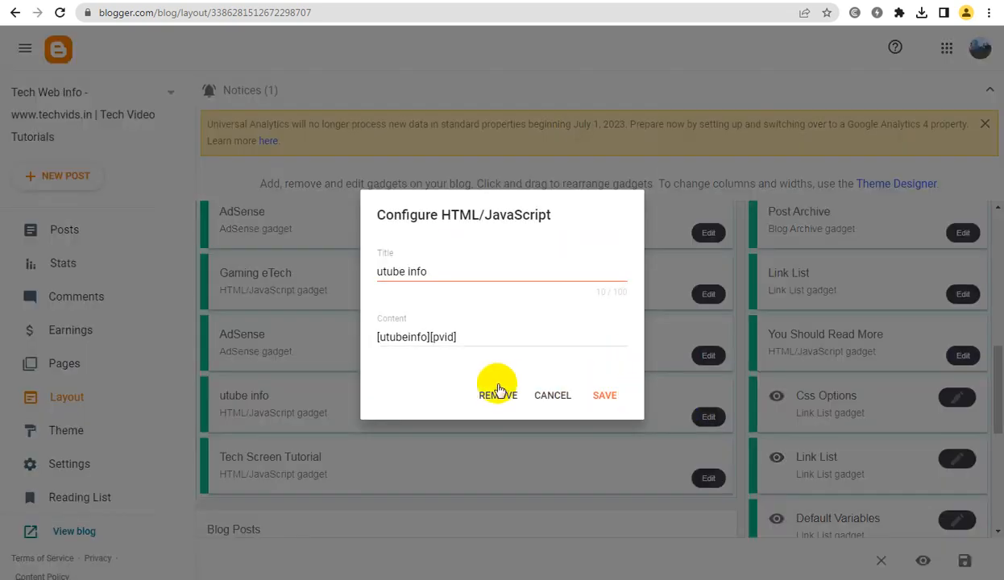
pyautogui.click(495, 396)
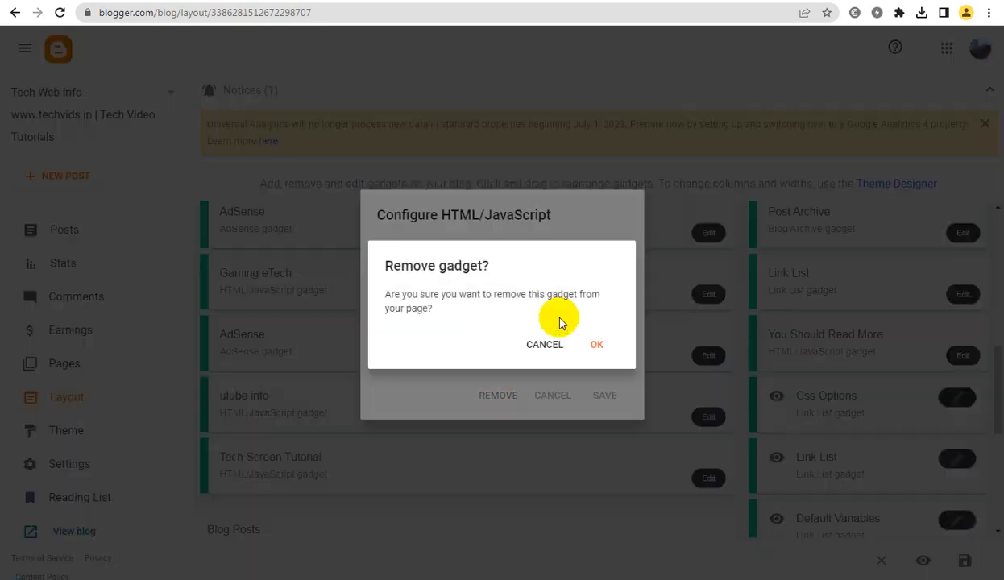
pyautogui.click(597, 343)
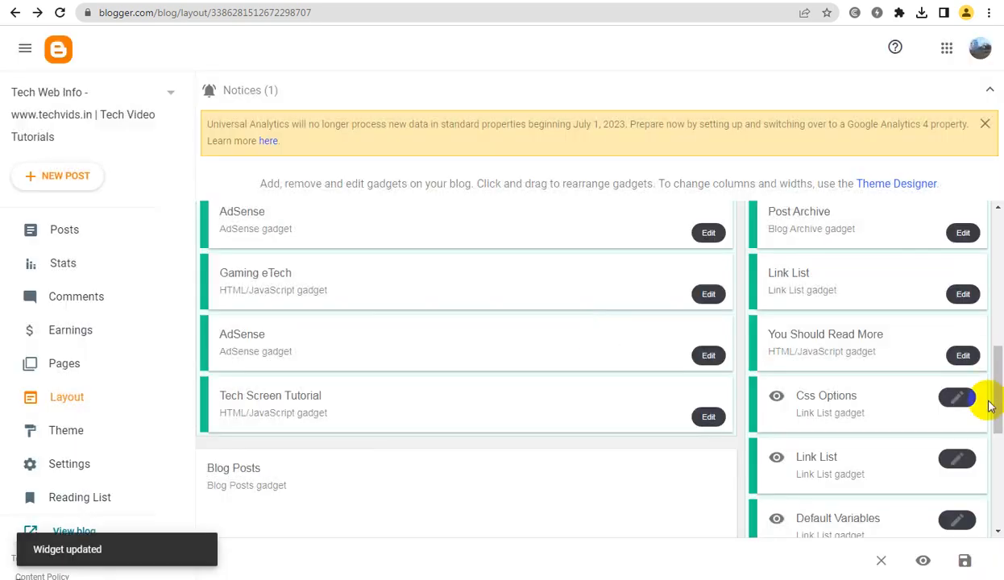
pyautogui.moveTo(998, 393); pyautogui.dragTo(993, 353)
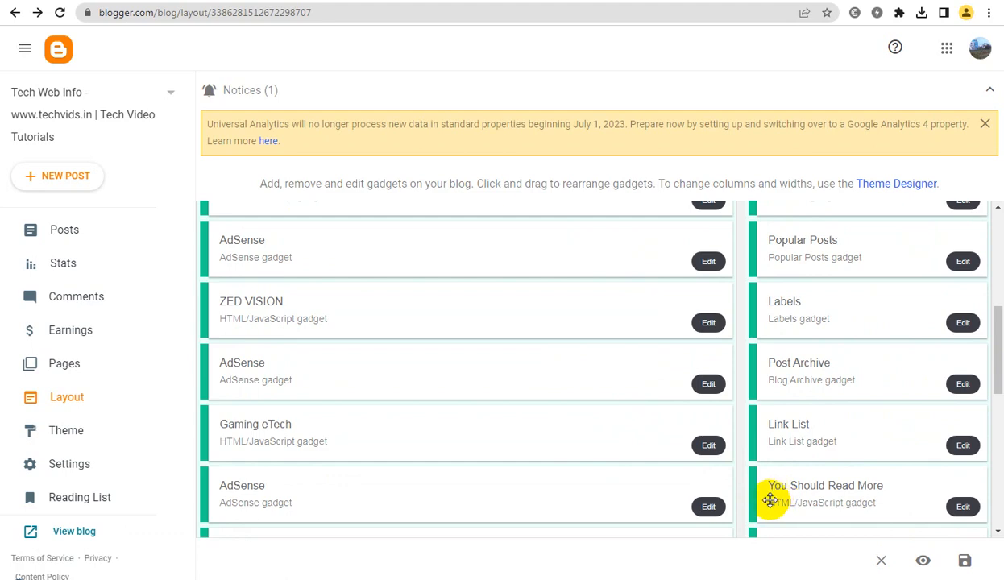
pyautogui.click(709, 509)
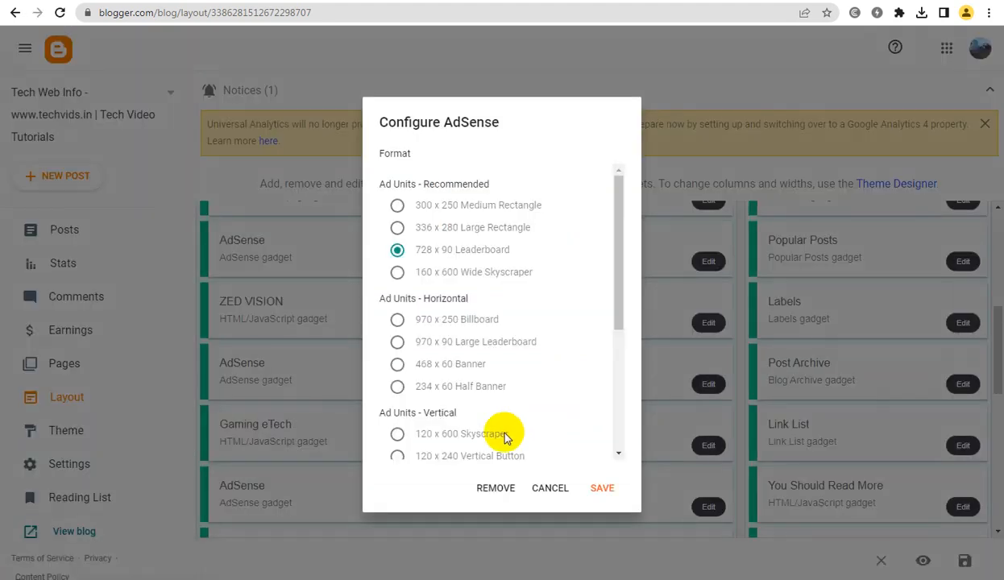
pyautogui.click(497, 486)
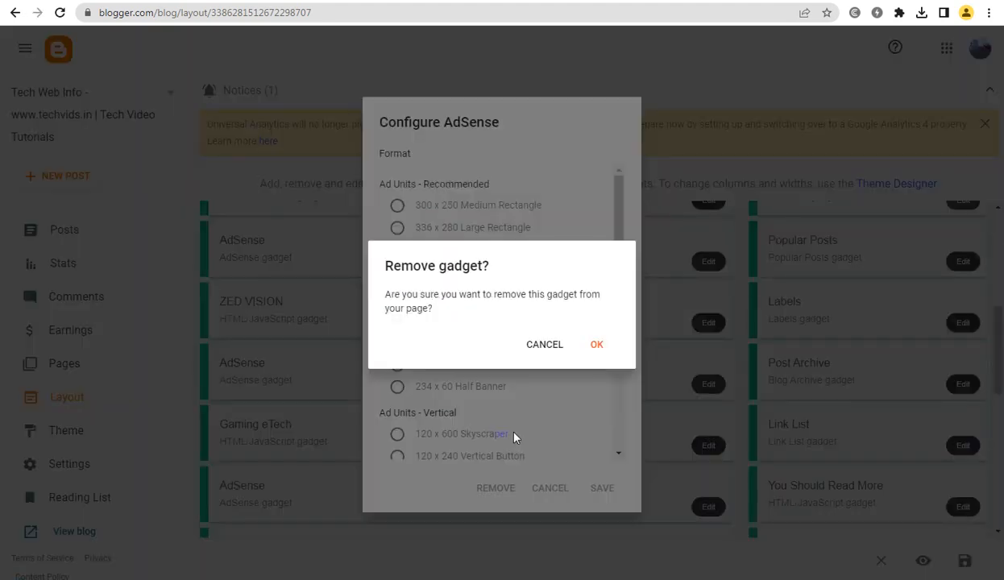
pyautogui.click(588, 344)
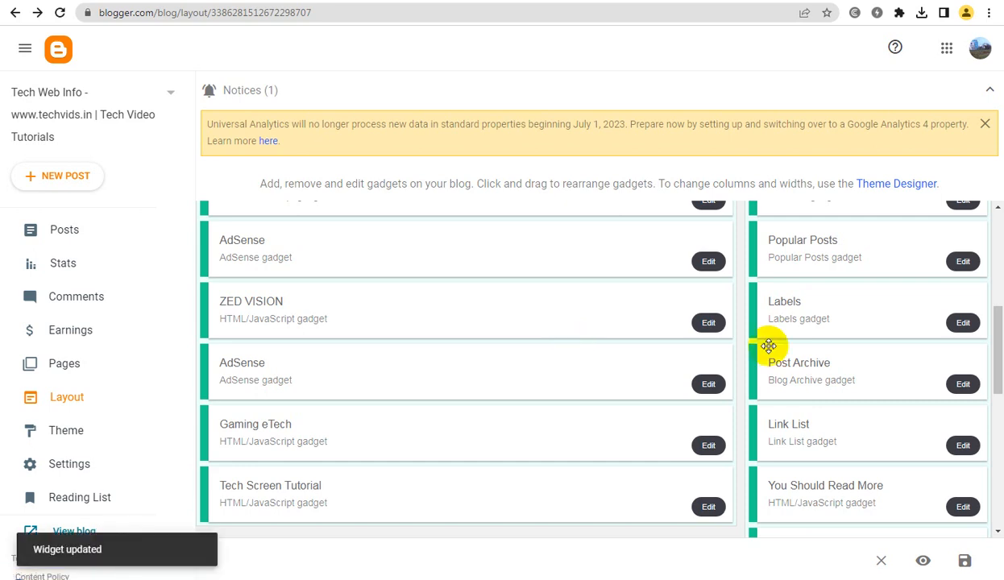
# Remove the Tech Screen Tutorial gadget below Gaming eTech in the home layout section
pyautogui.moveTo(997, 353)
pyautogui.mouseDown()
pyautogui.moveTo(996, 312)
pyautogui.moveTo(994, 352)
pyautogui.mouseUp()
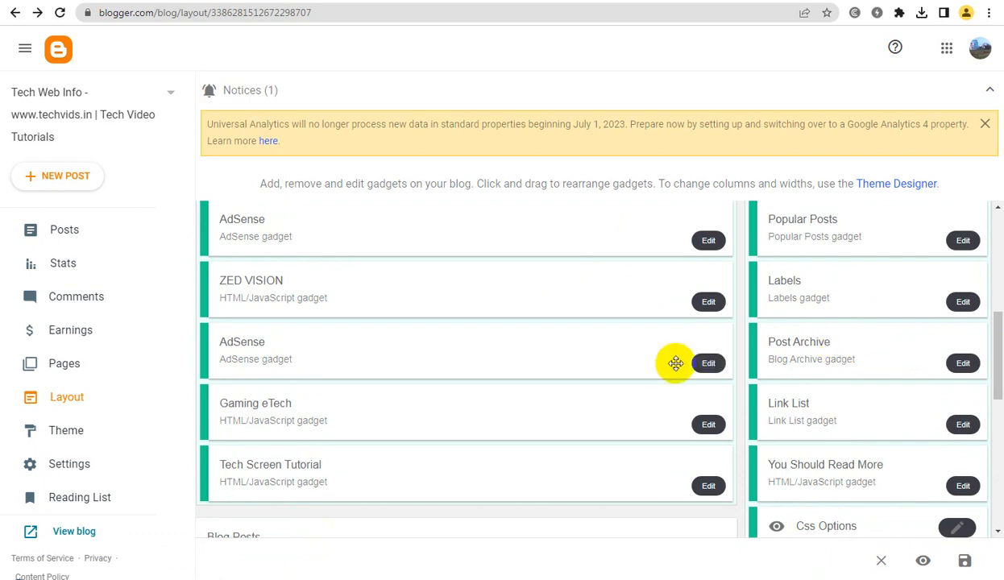
pyautogui.moveTo(996, 346)
pyautogui.mouseDown()
pyautogui.moveTo(995, 320)
pyautogui.moveTo(993, 349)
pyautogui.mouseUp()
pyautogui.click(713, 450)
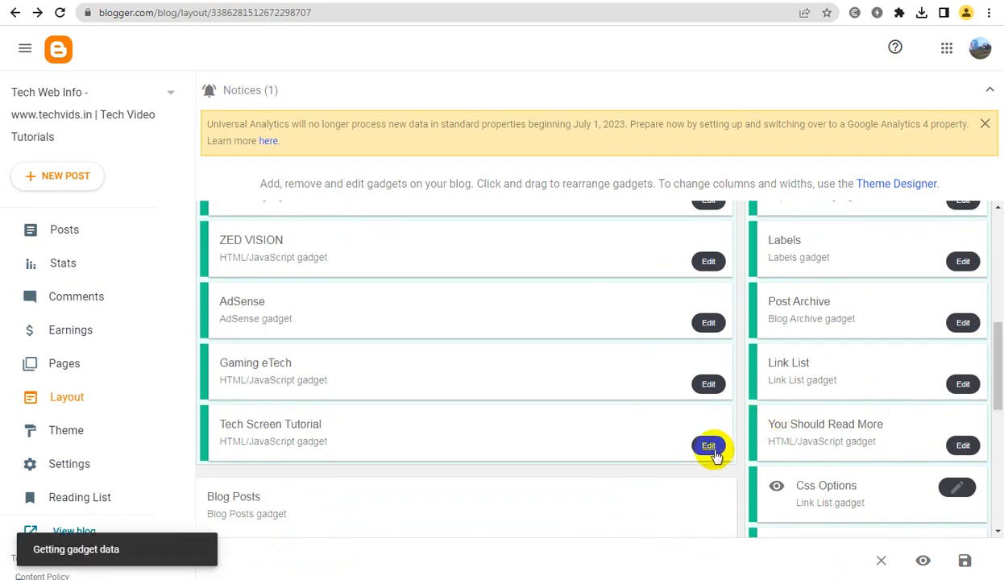
pyautogui.click(492, 398)
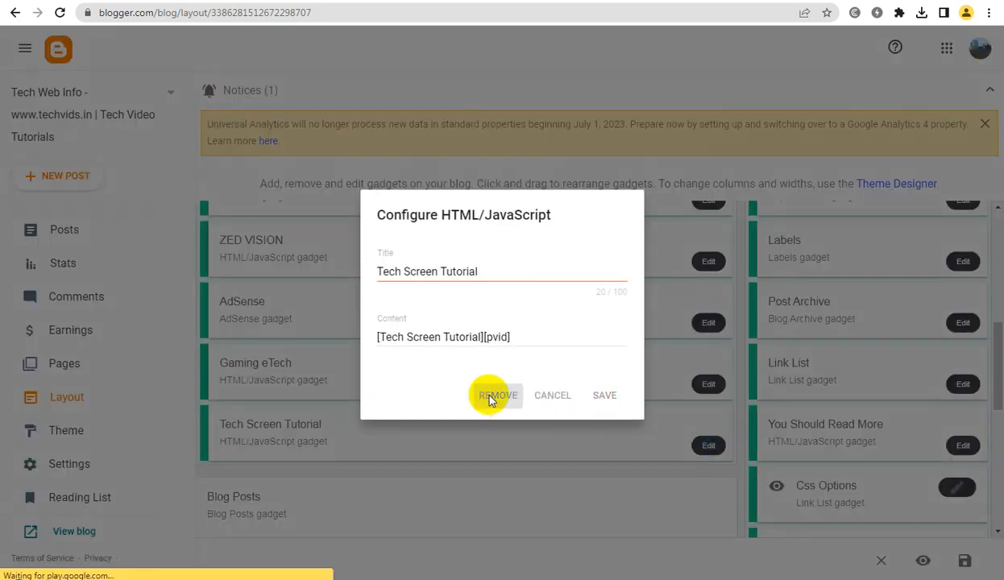
pyautogui.click(603, 345)
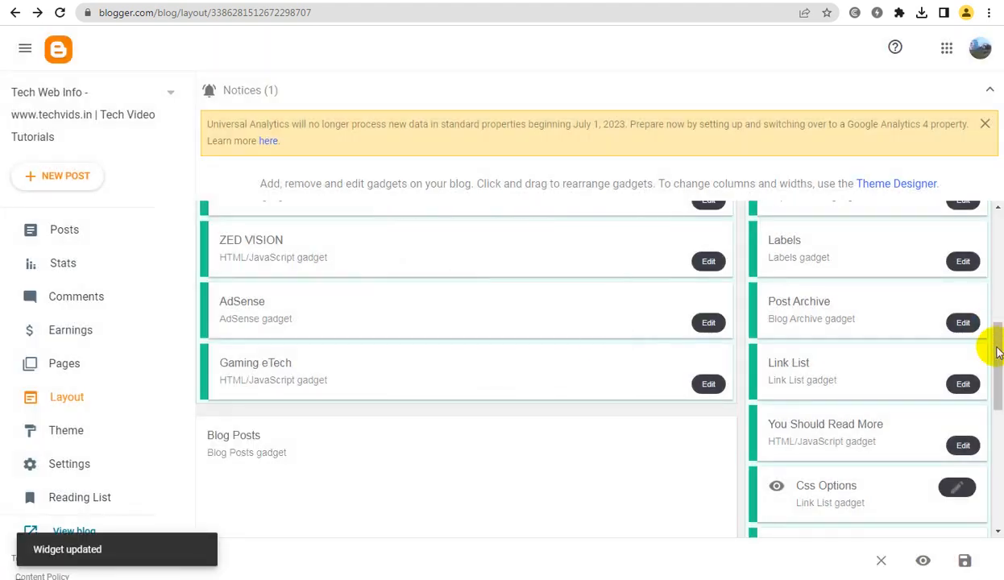
# Remove the AdSense gadget between ZED VISION and Gaming eTech, and save the layout
pyautogui.moveTo(998, 353); pyautogui.dragTo(998, 320)
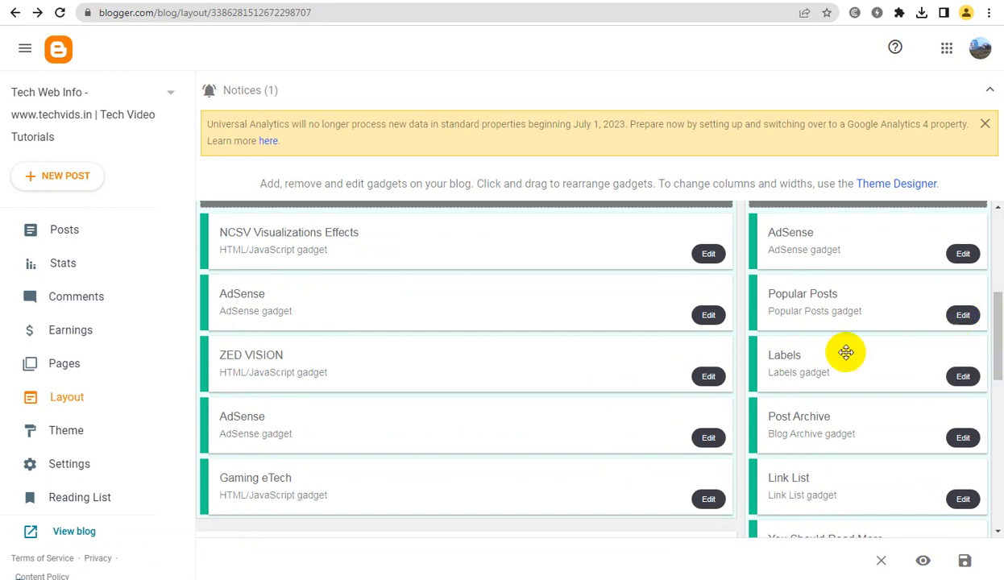
pyautogui.click(706, 437)
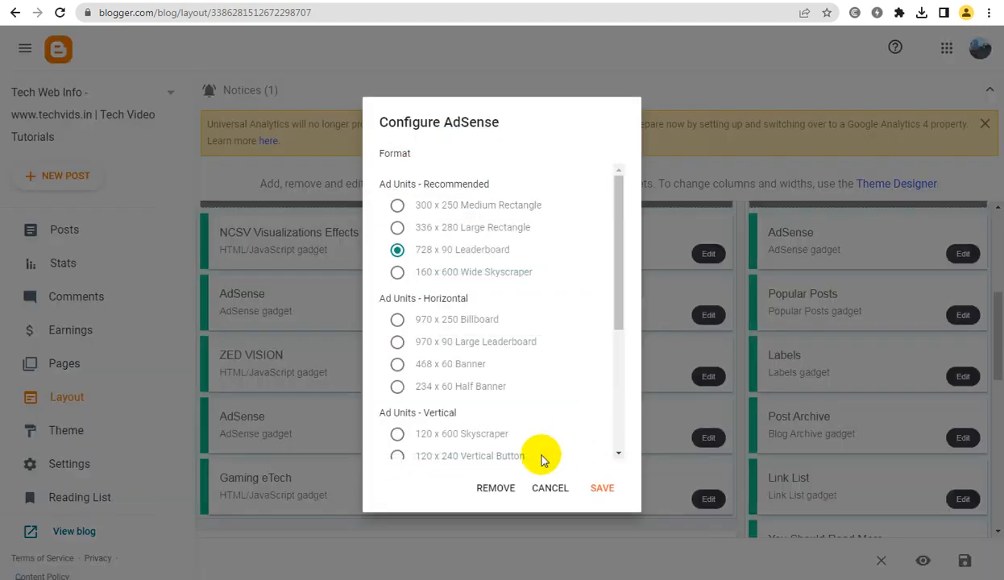
pyautogui.click(494, 487)
pyautogui.click(597, 344)
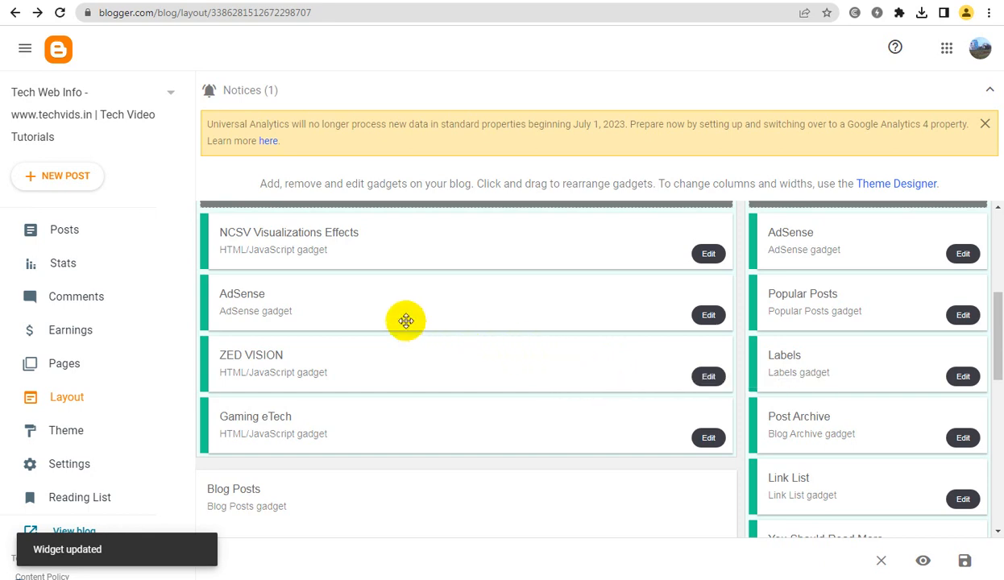
pyautogui.click(966, 563)
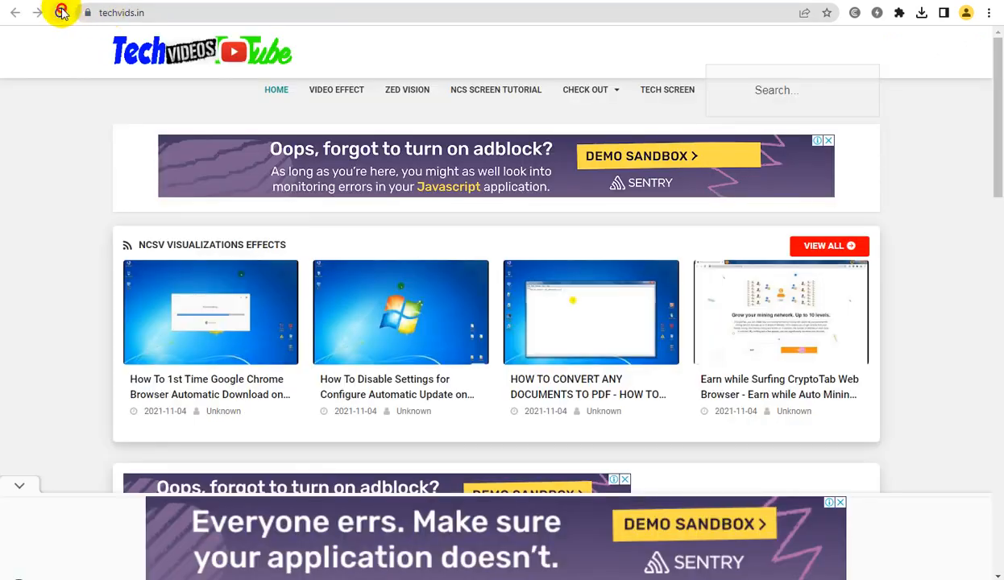
# Reload the techvids.in home page and review the sections displayed down to the footer
pyautogui.click(62, 12)
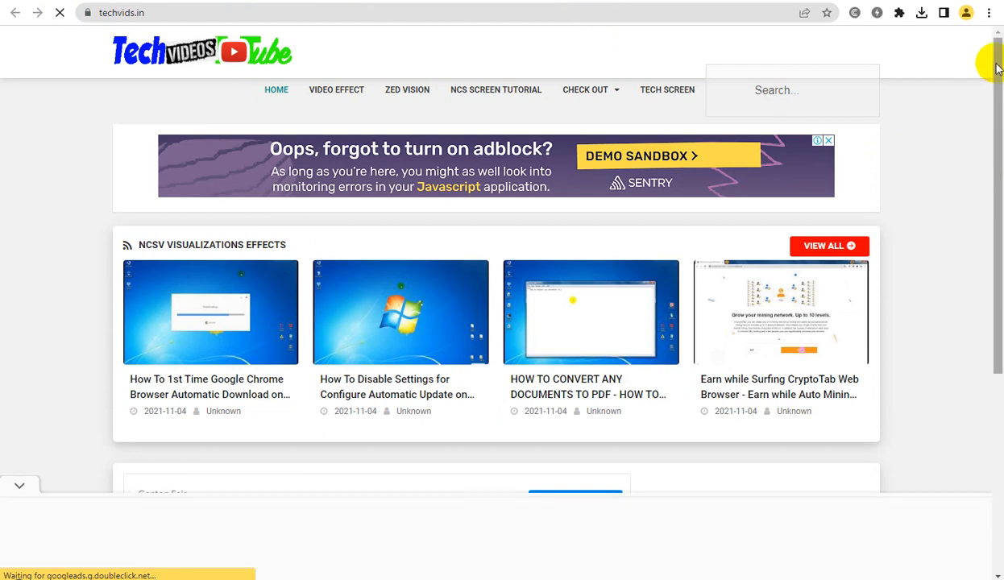
pyautogui.moveTo(997, 68)
pyautogui.mouseDown()
pyautogui.moveTo(983, 300)
pyautogui.moveTo(977, 123)
pyautogui.moveTo(977, 265)
pyautogui.mouseUp()
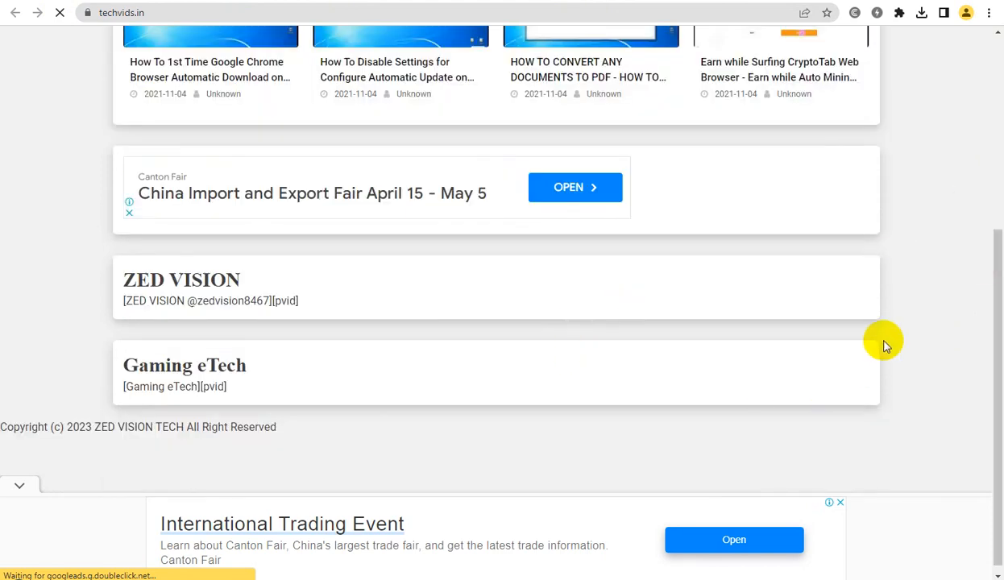
pyautogui.moveTo(993, 311); pyautogui.dragTo(990, 346)
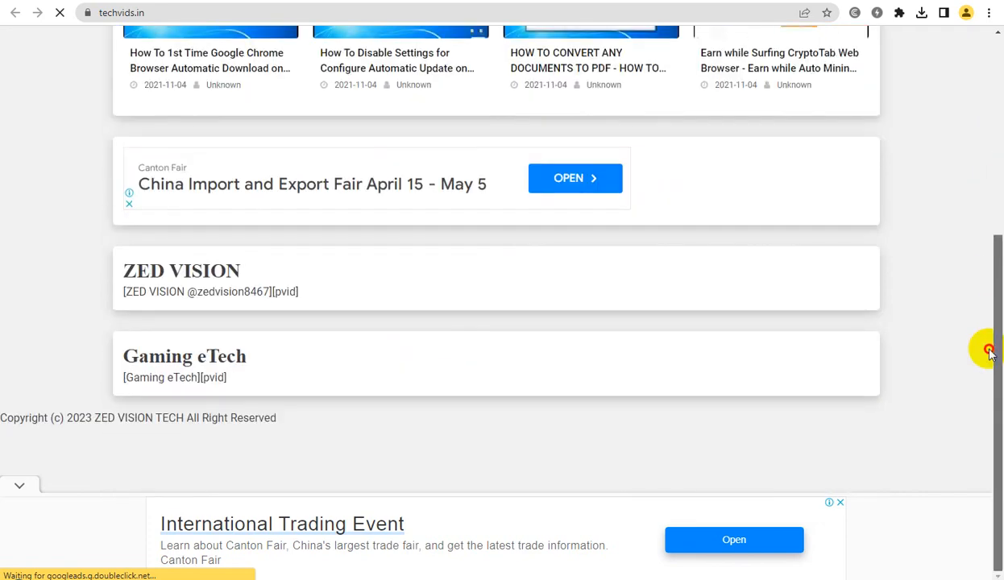
pyautogui.moveTo(990, 352); pyautogui.dragTo(988, 87)
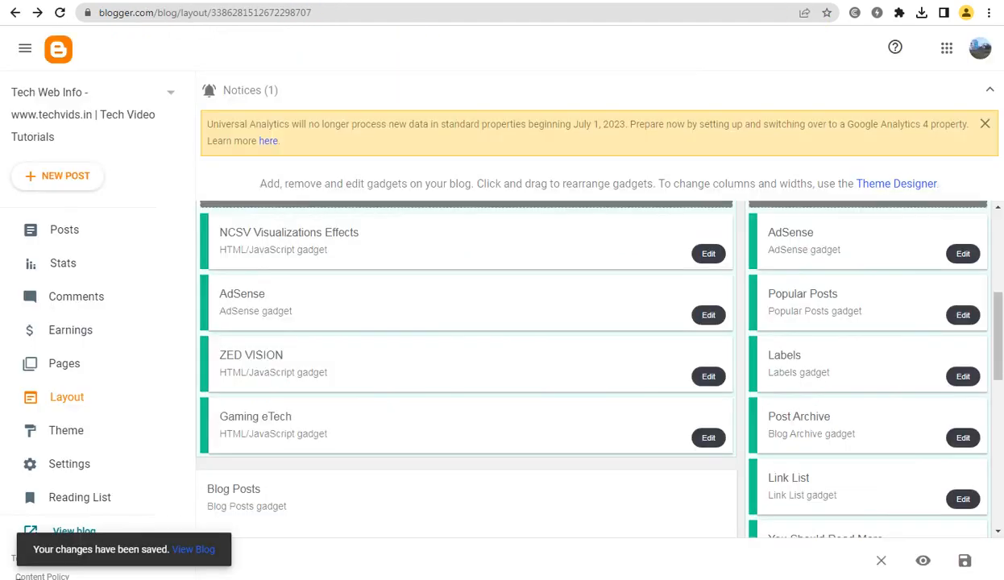
# Remove the Gaming eTech gadget below ZED VISION and save the layout
pyautogui.click(709, 439)
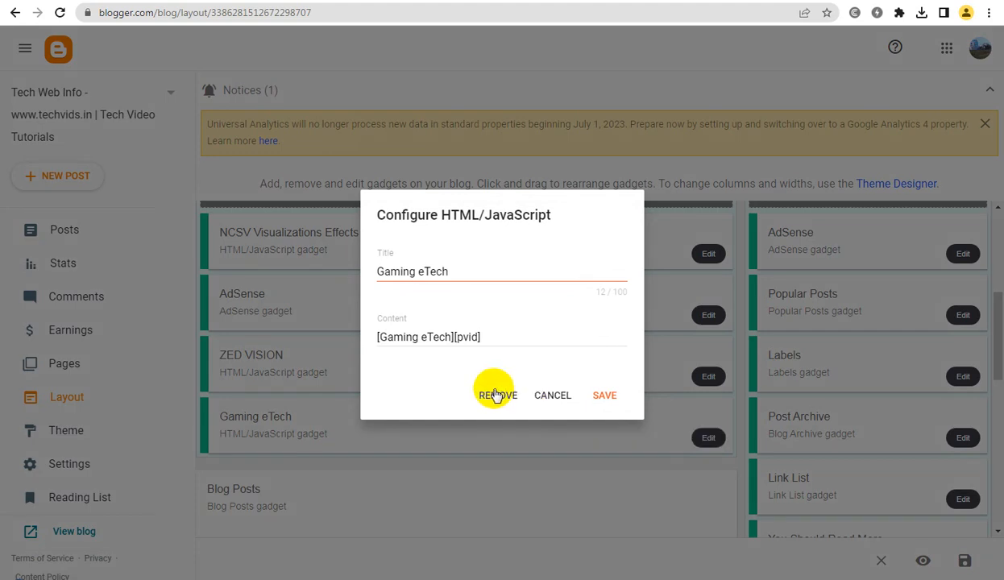
pyautogui.click(497, 395)
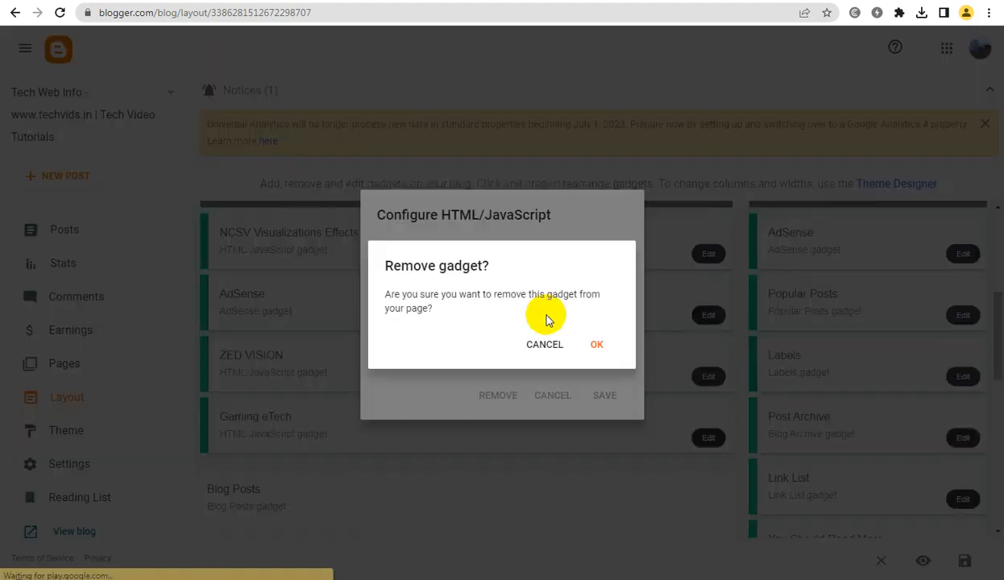
pyautogui.click(599, 345)
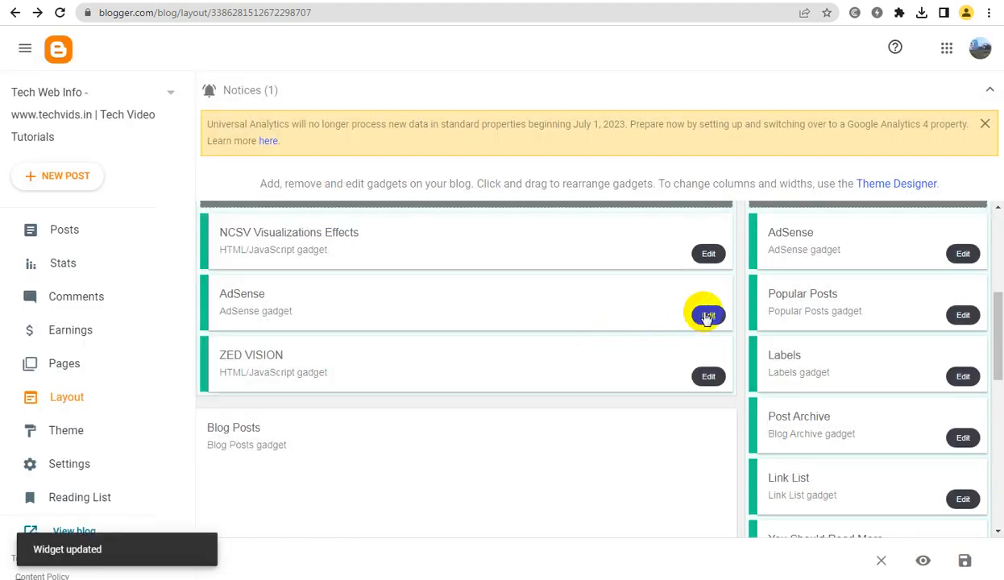
pyautogui.click(966, 564)
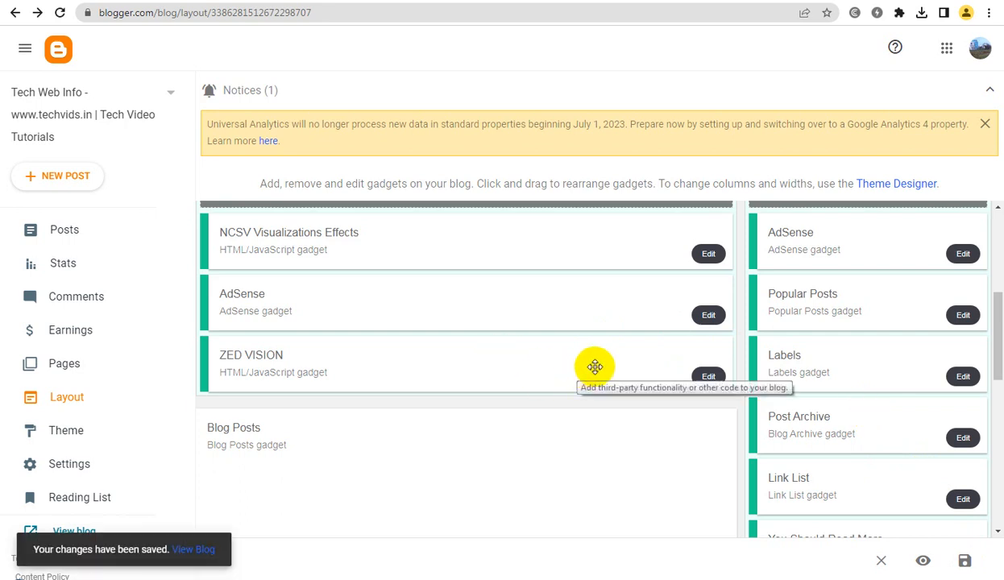
# Enable ads between posts in the Blog Posts gadget and save the gadget
pyautogui.moveTo(1000, 320); pyautogui.dragTo(993, 377)
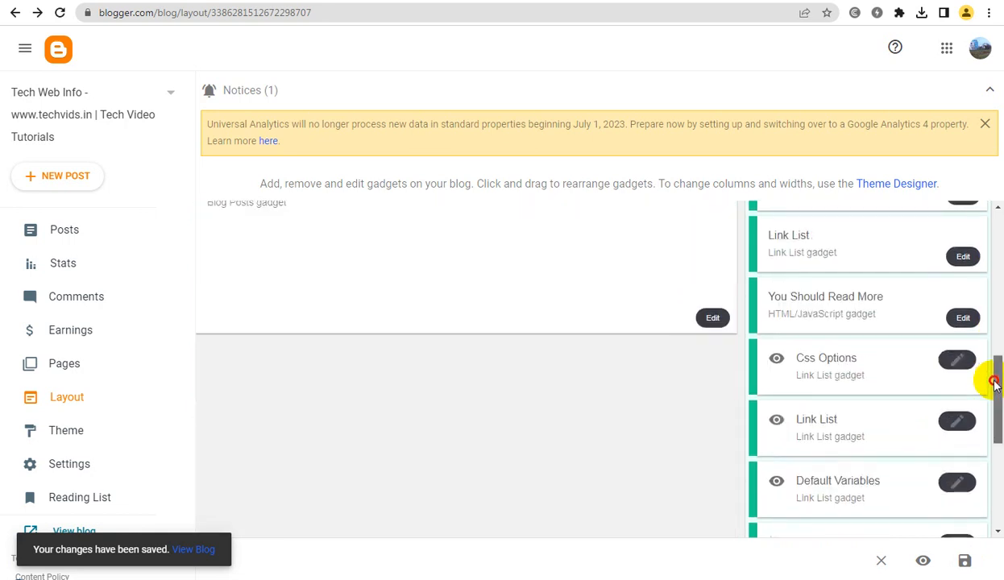
pyautogui.click(712, 319)
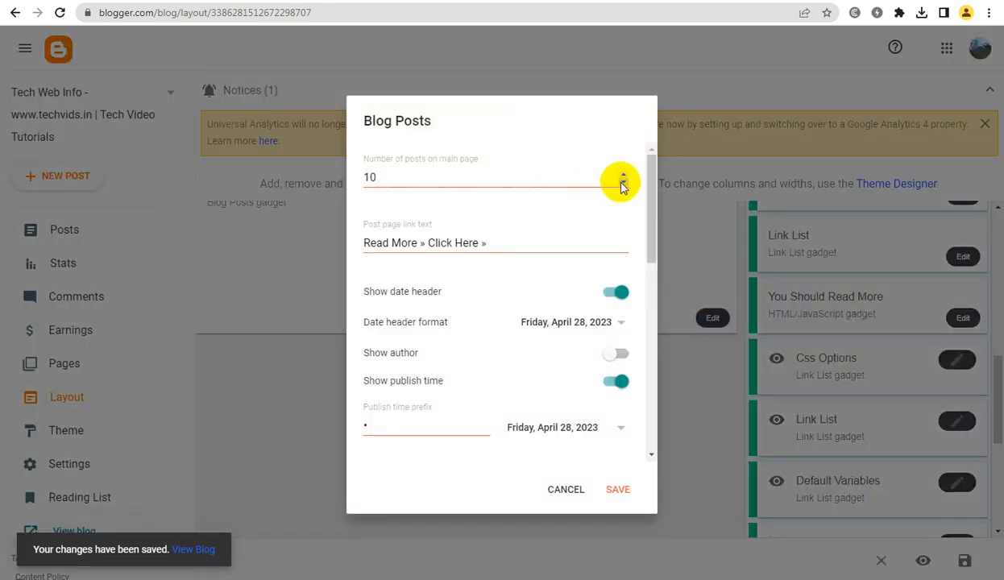
pyautogui.moveTo(648, 216); pyautogui.dragTo(628, 340)
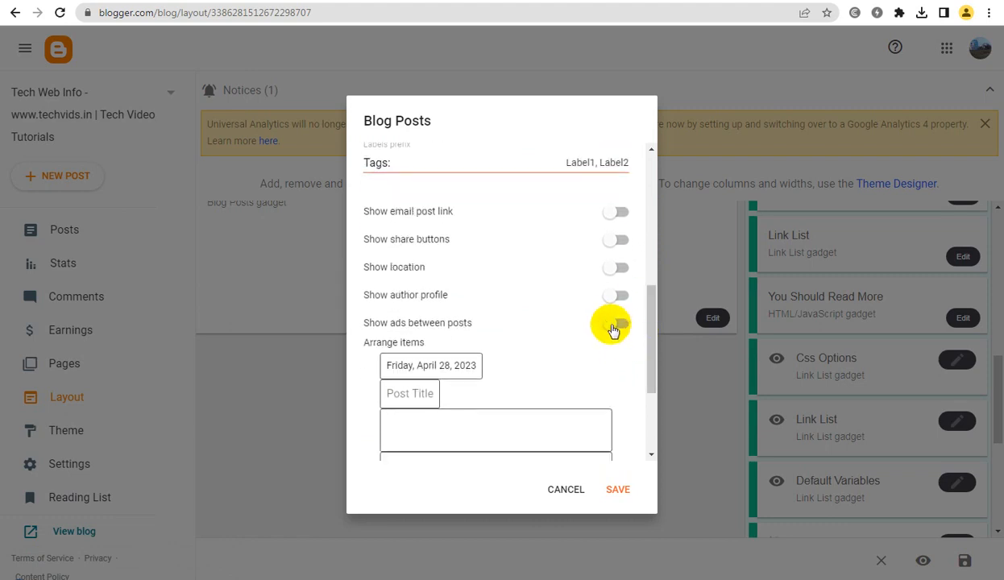
pyautogui.click(611, 326)
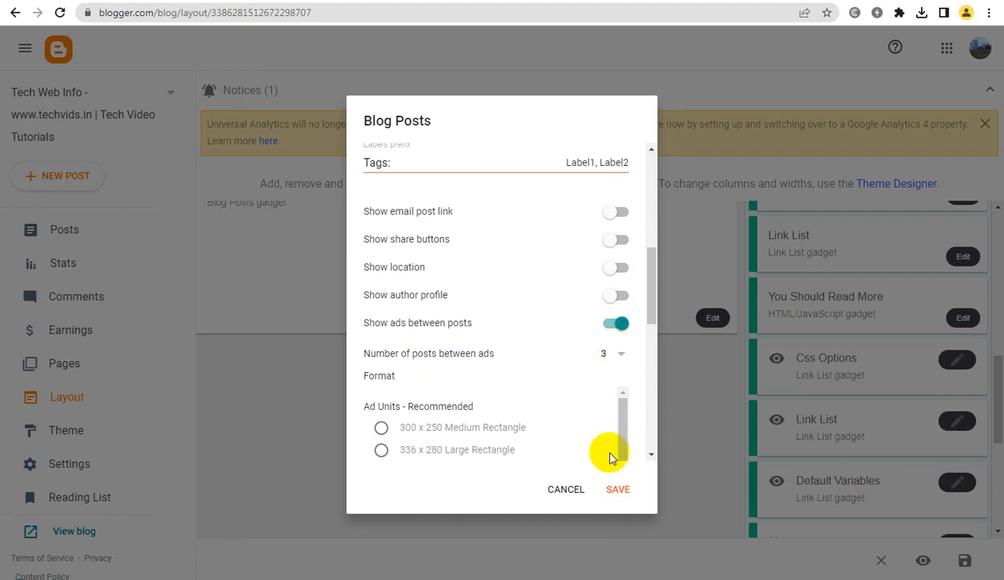
pyautogui.click(617, 484)
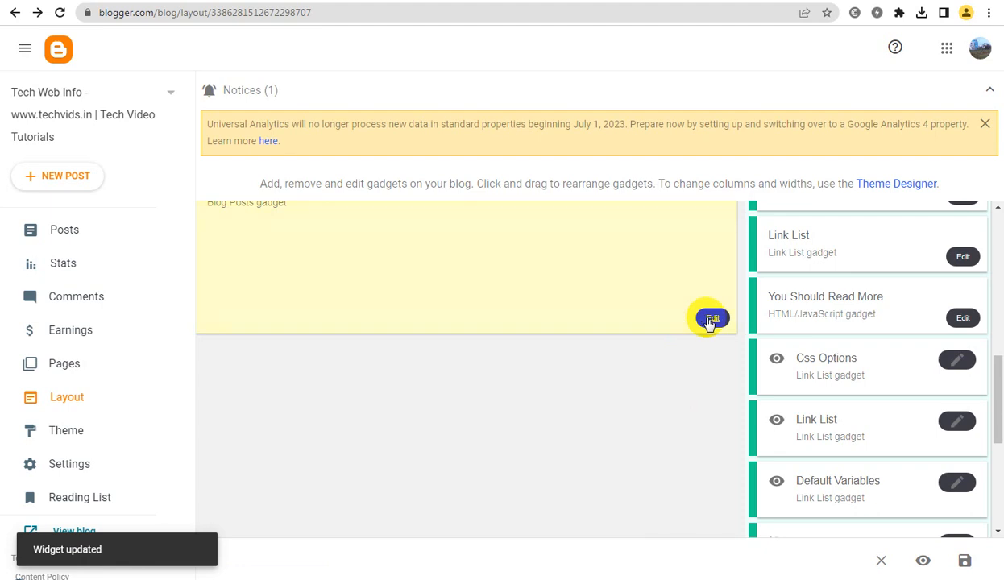
# Set the Blog Posts gadget's ad format to 468 x 60 Banner, and save the gadget and layout
pyautogui.click(711, 320)
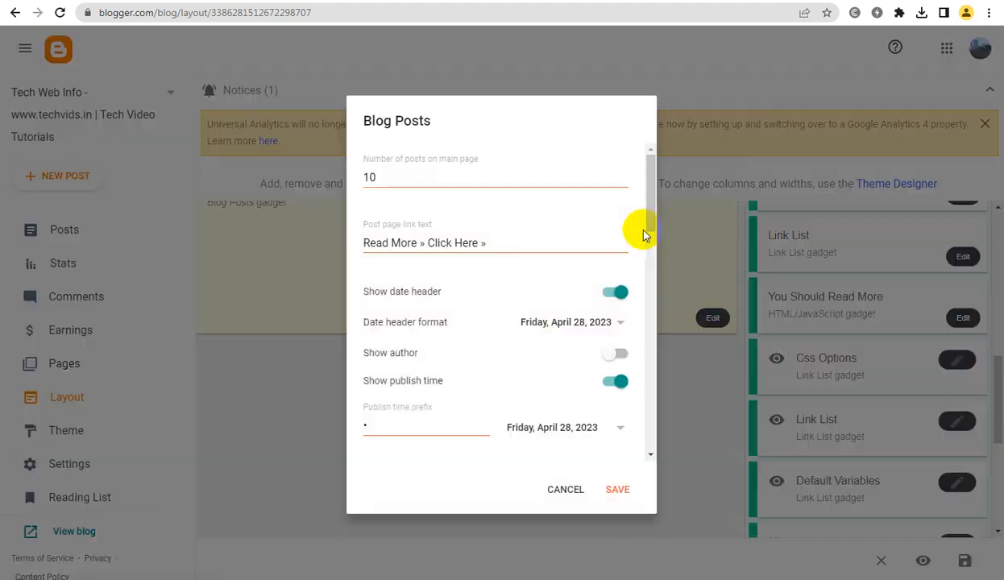
pyautogui.scroll(-5, 651, 225)
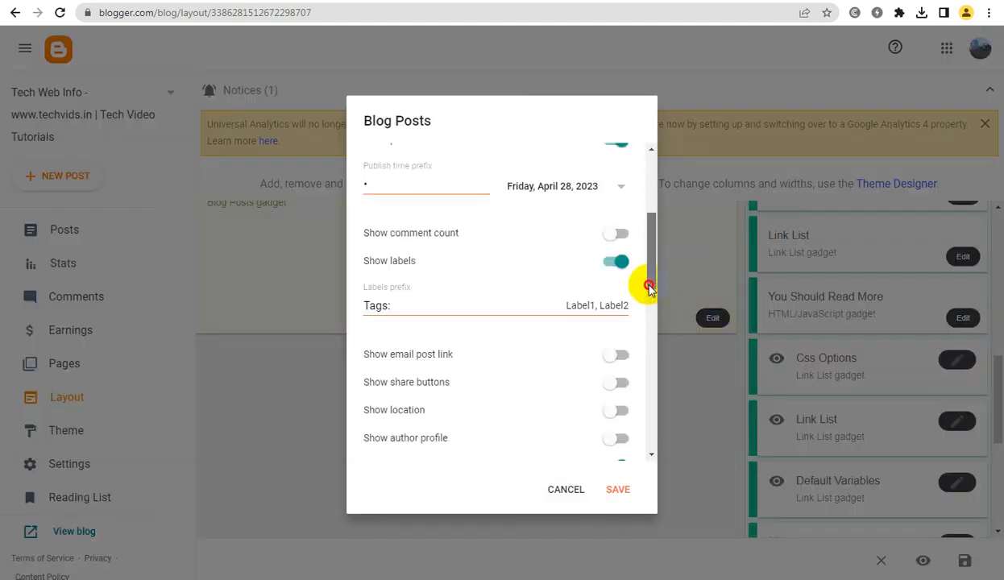
pyautogui.scroll(-5, 644, 379)
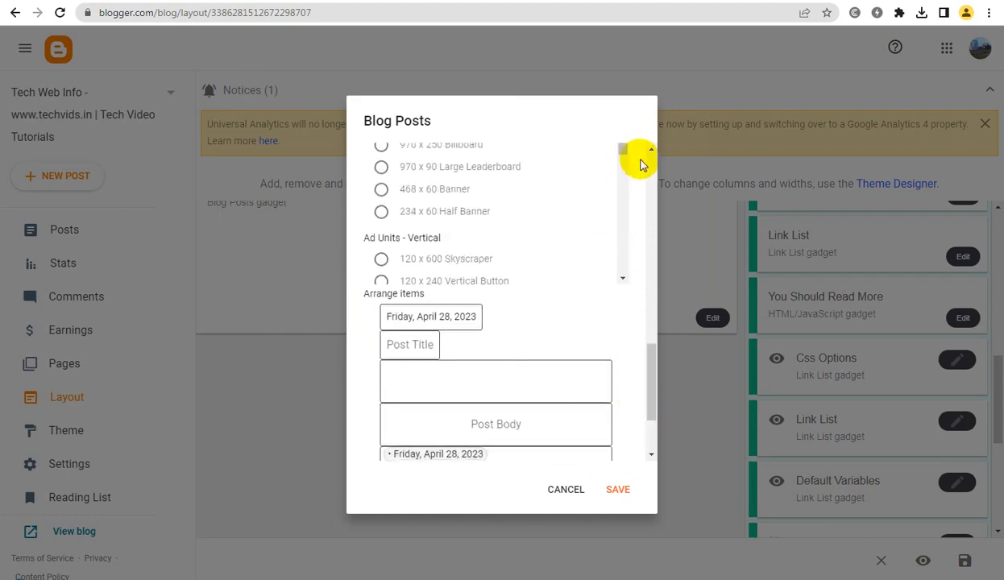
pyautogui.scroll(2, 649, 153)
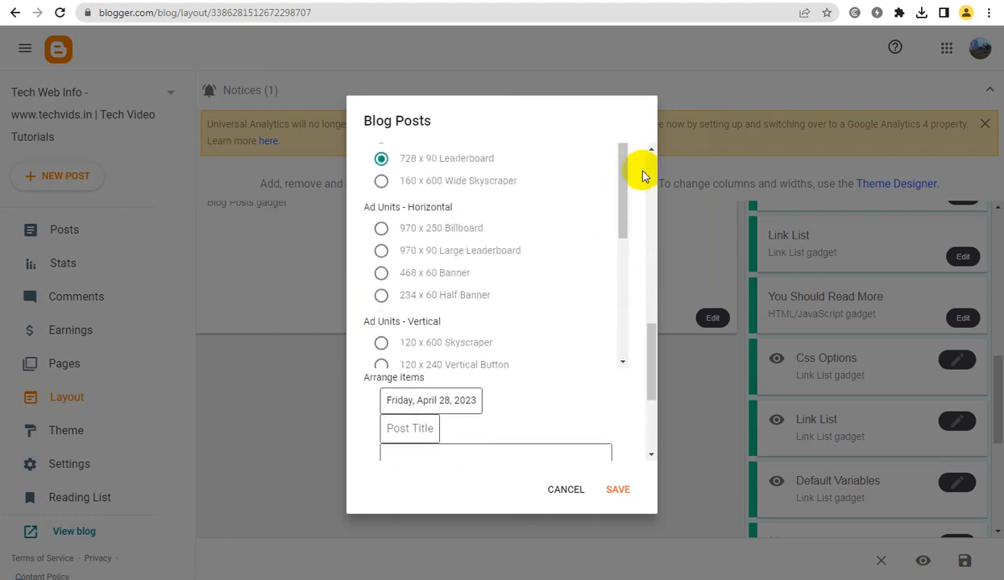
pyautogui.click(382, 274)
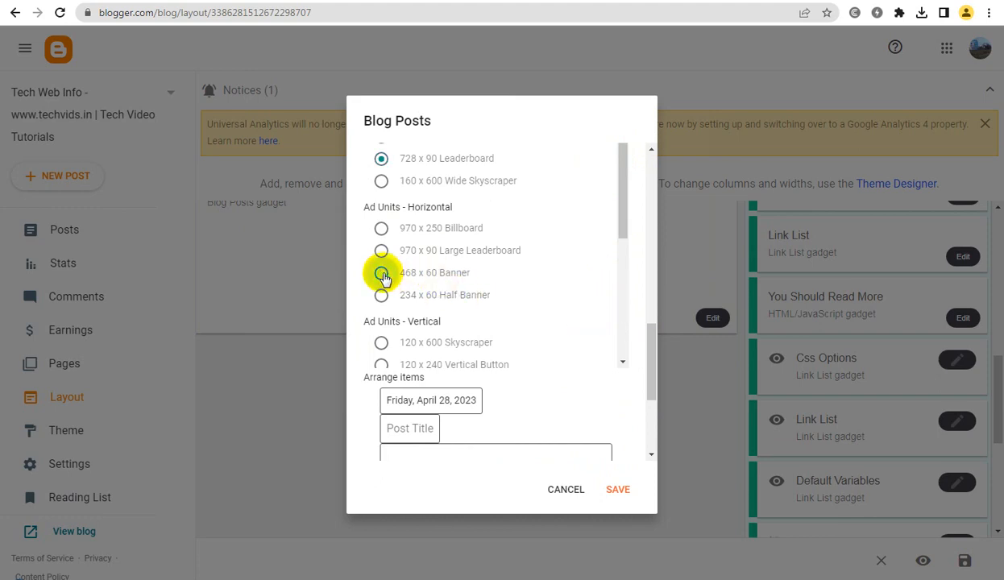
pyautogui.click(620, 490)
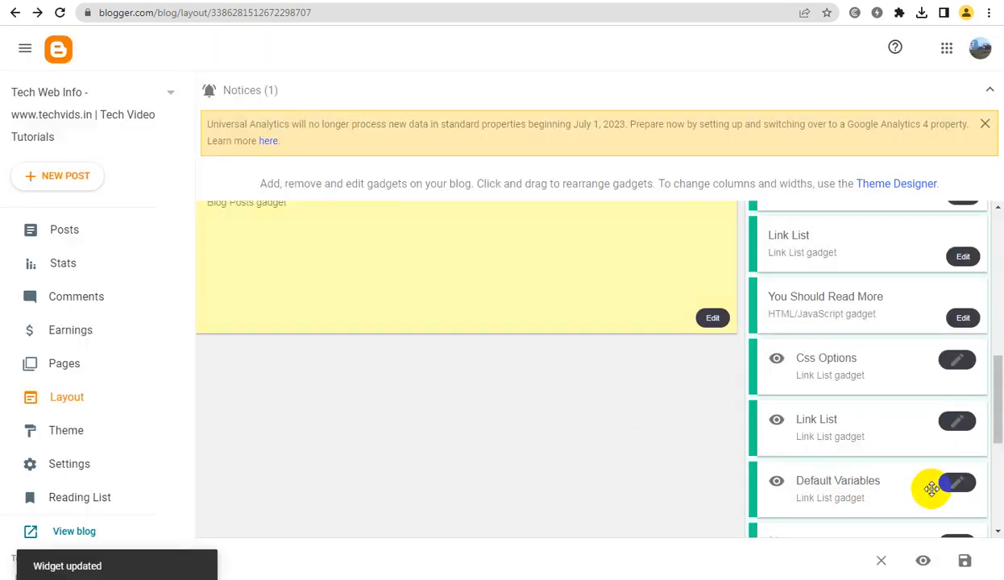
pyautogui.click(965, 563)
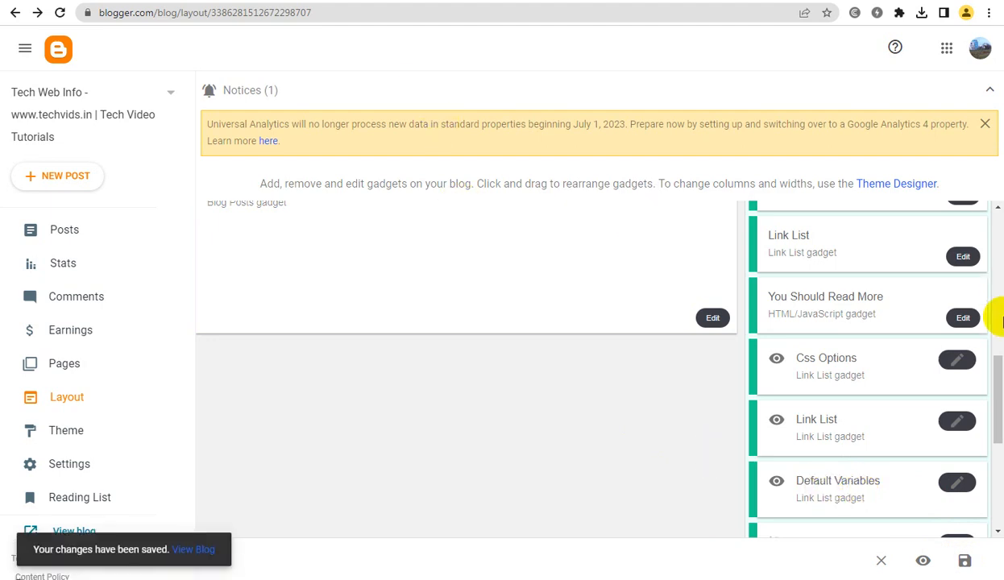
# Reload the techvids.in home page and check which gadgets remain below the NCSV Visualizations Effects section
pyautogui.moveTo(989, 375); pyautogui.dragTo(974, 307)
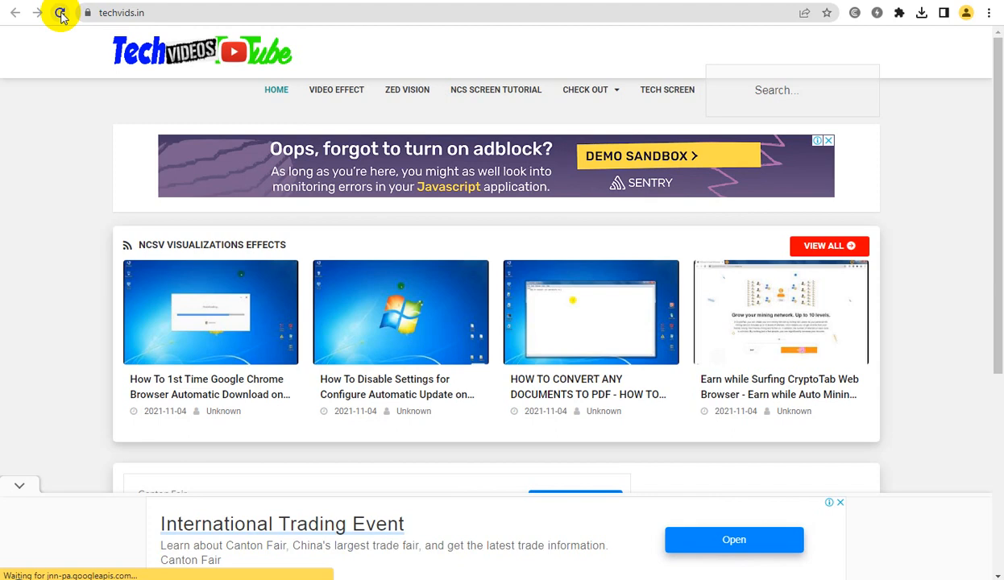
pyautogui.click(61, 13)
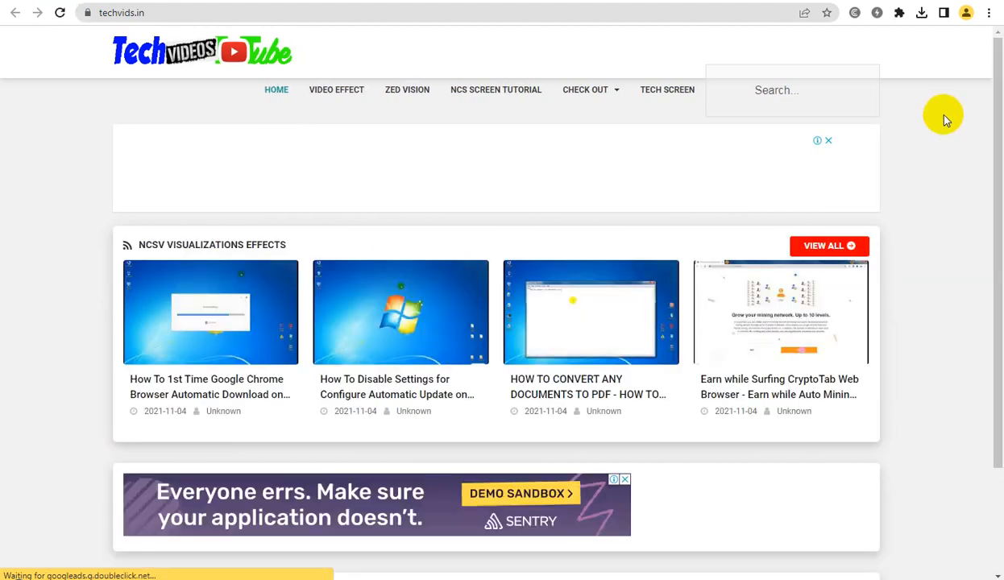
pyautogui.moveTo(997, 125); pyautogui.dragTo(993, 274)
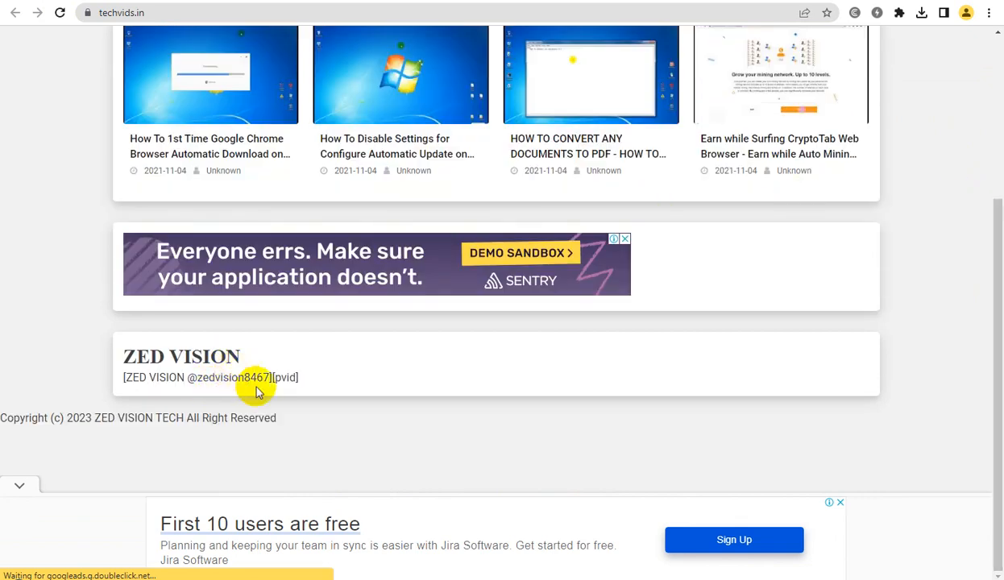
pyautogui.moveTo(997, 287); pyautogui.dragTo(780, 189)
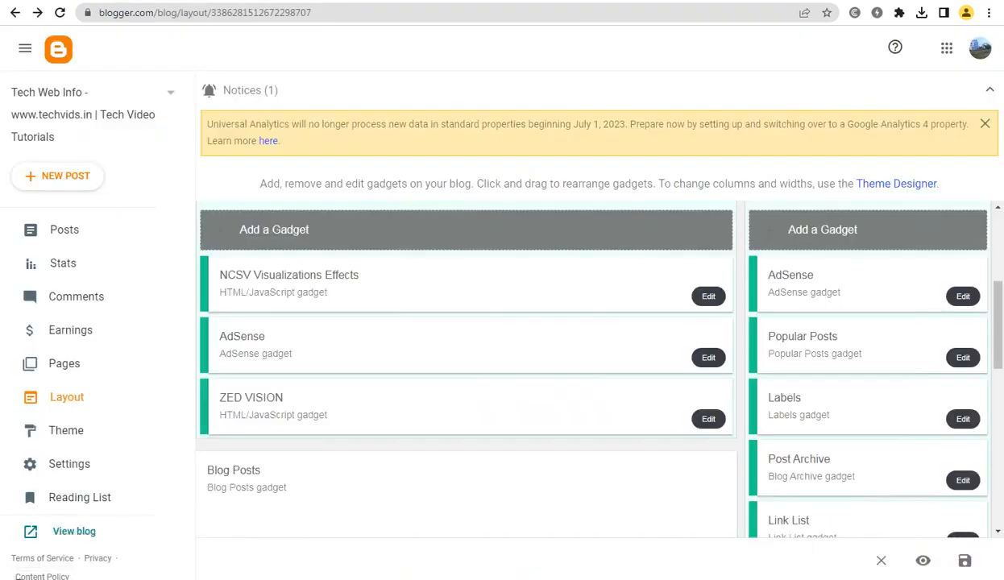
# Remove the ZED VISION gadget above Blog Posts and save the layout
pyautogui.click(708, 419)
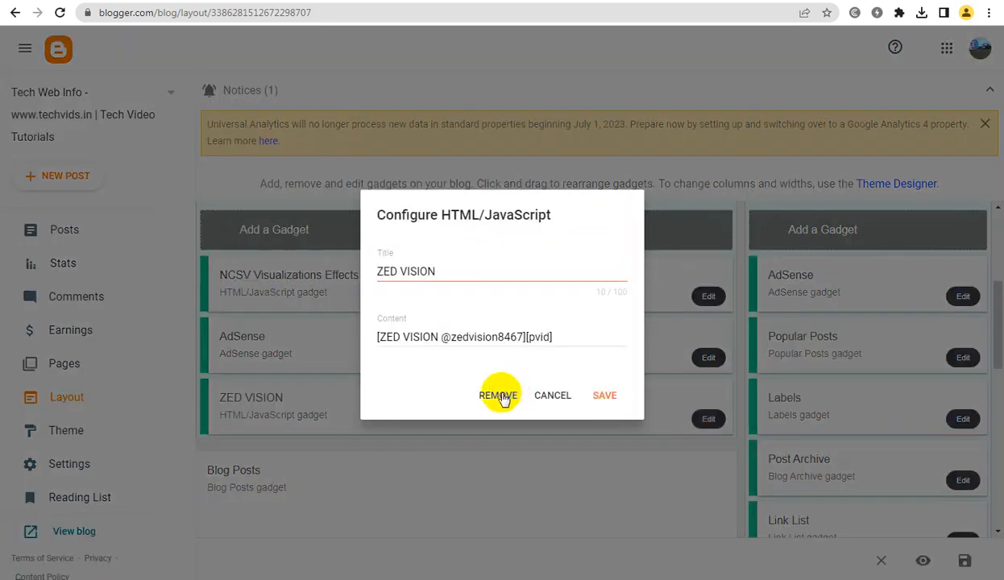
pyautogui.click(499, 395)
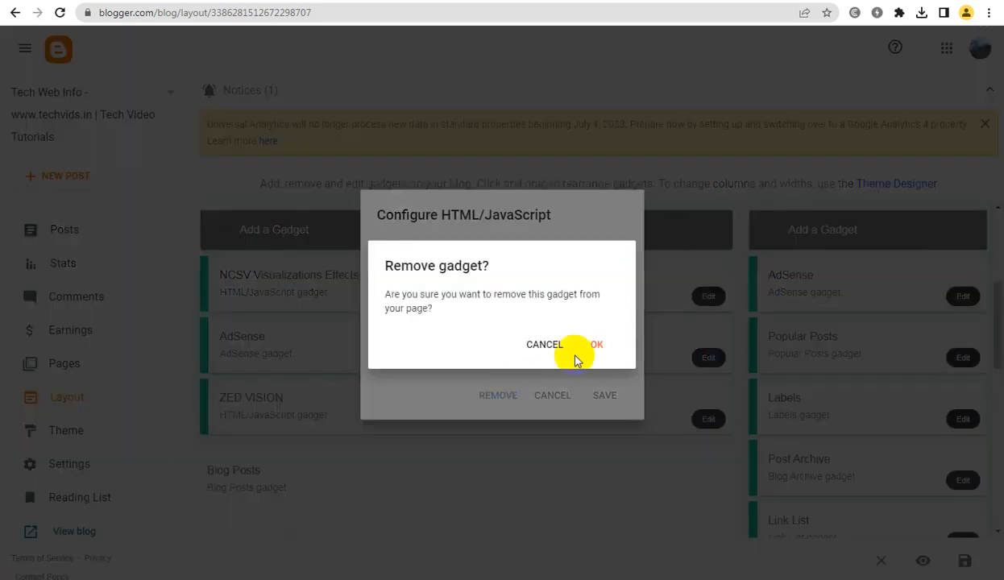
pyautogui.click(597, 345)
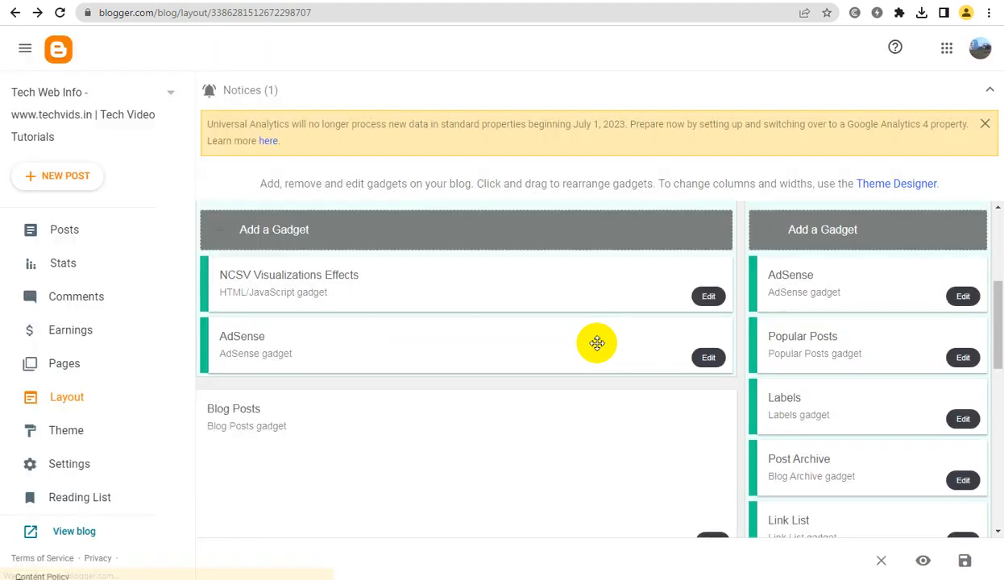
pyautogui.click(965, 561)
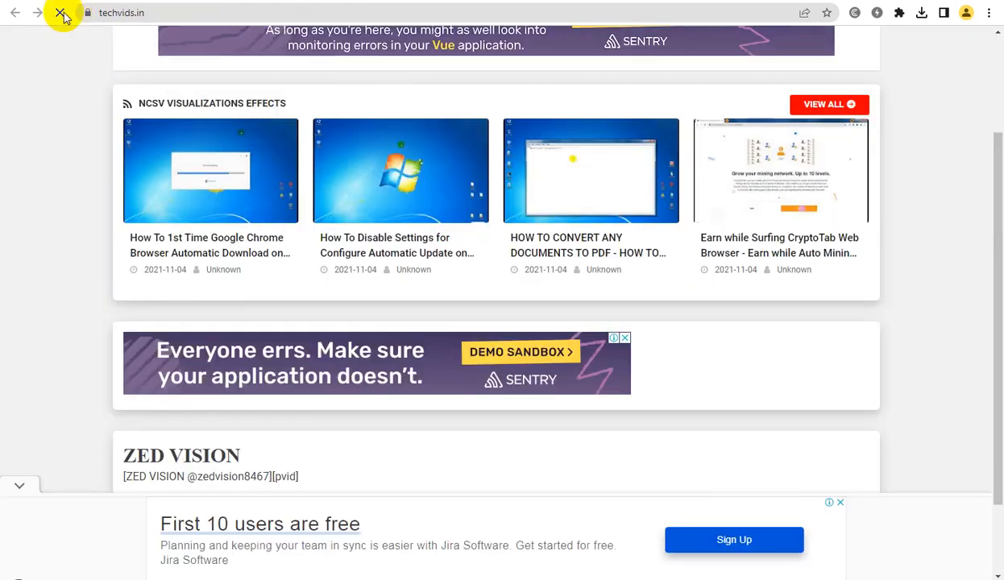
# Reload the techvids.in home page, check its sections and open the NCSV Visualizations Effects label page
pyautogui.click(62, 15)
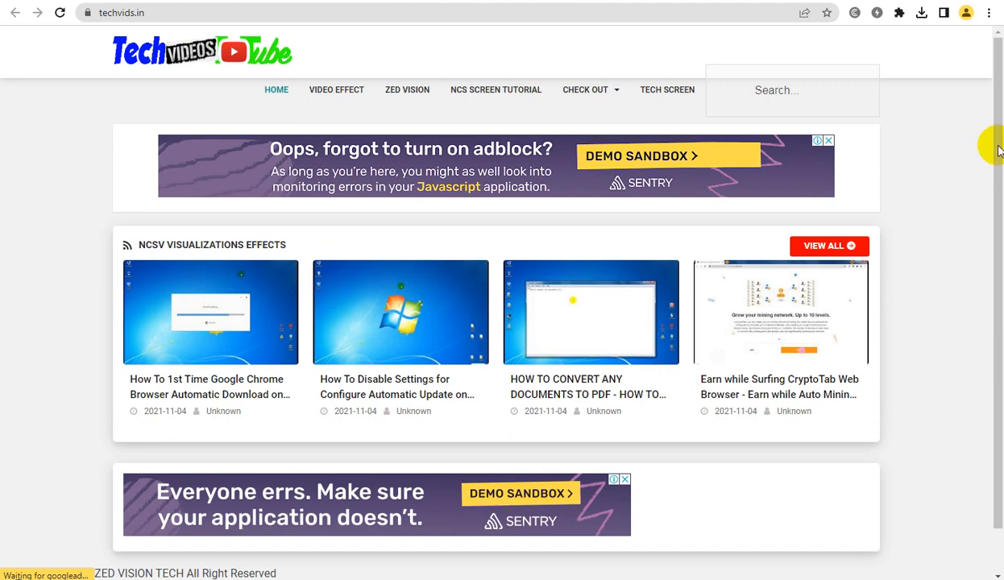
pyautogui.moveTo(1000, 145); pyautogui.dragTo(998, 28)
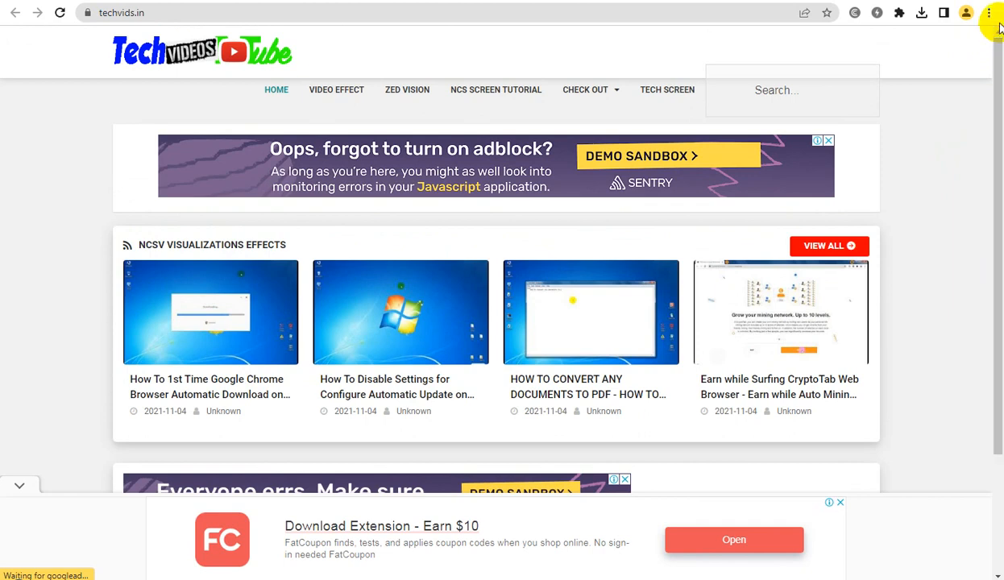
pyautogui.click(244, 250)
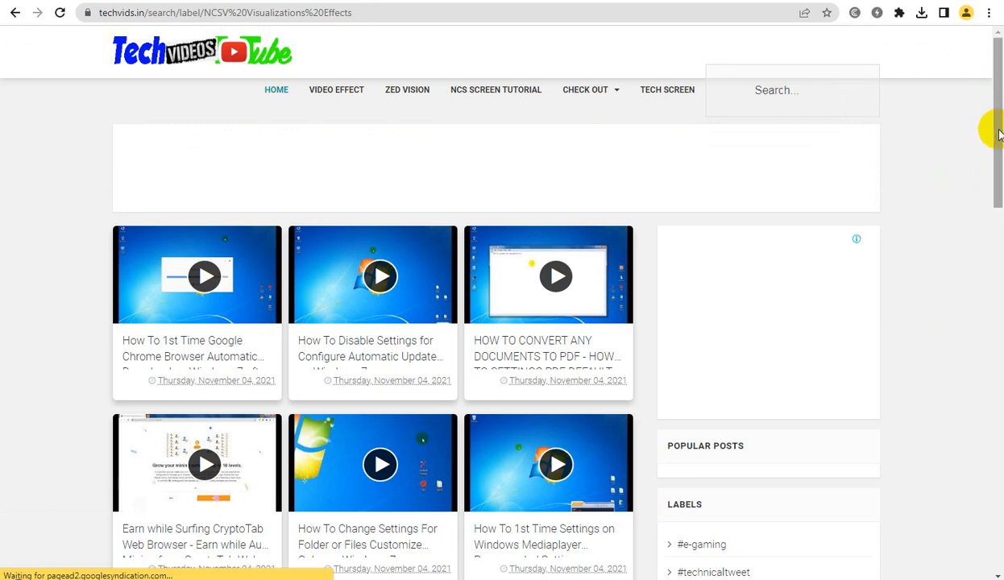
# Examine the NCSV Visualizations Effects label page from its header to its last posts, including the sidebar gadgets and ad placements
pyautogui.moveTo(998, 143)
pyautogui.mouseDown()
pyautogui.moveTo(987, 299)
pyautogui.moveTo(996, 534)
pyautogui.moveTo(993, 417)
pyautogui.mouseUp()
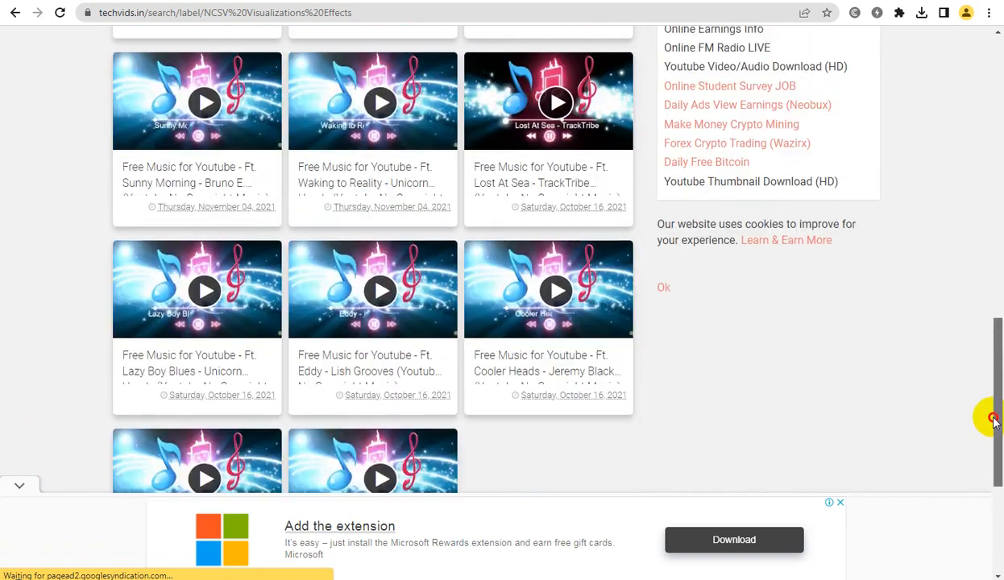
pyautogui.click(665, 290)
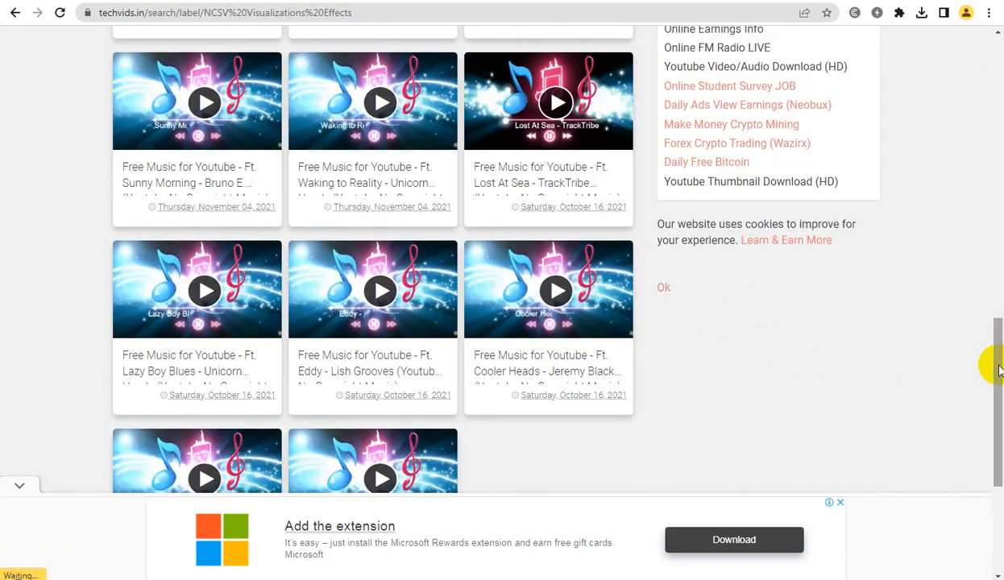
pyautogui.moveTo(996, 358); pyautogui.dragTo(1000, 84)
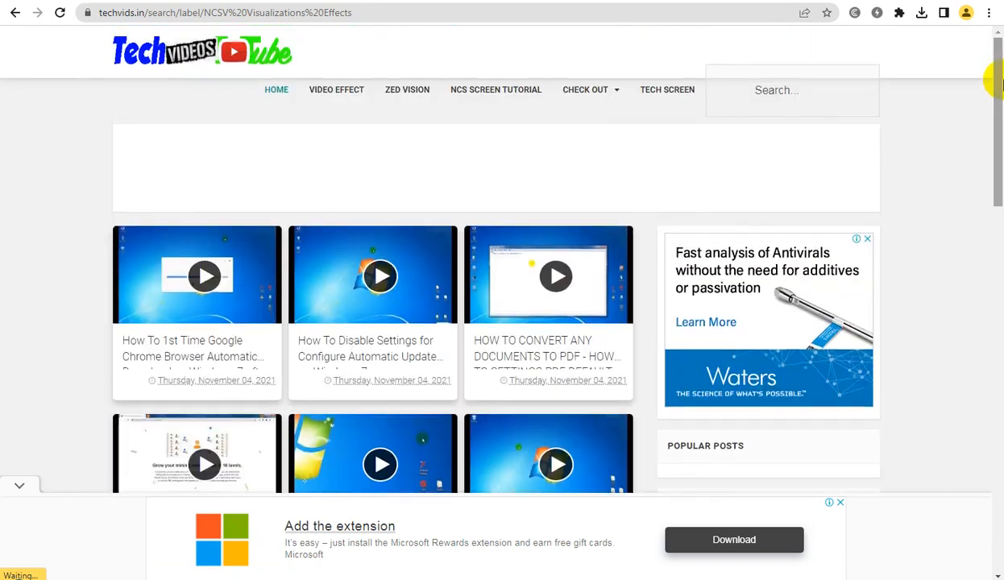
pyautogui.moveTo(996, 112); pyautogui.dragTo(1000, 213)
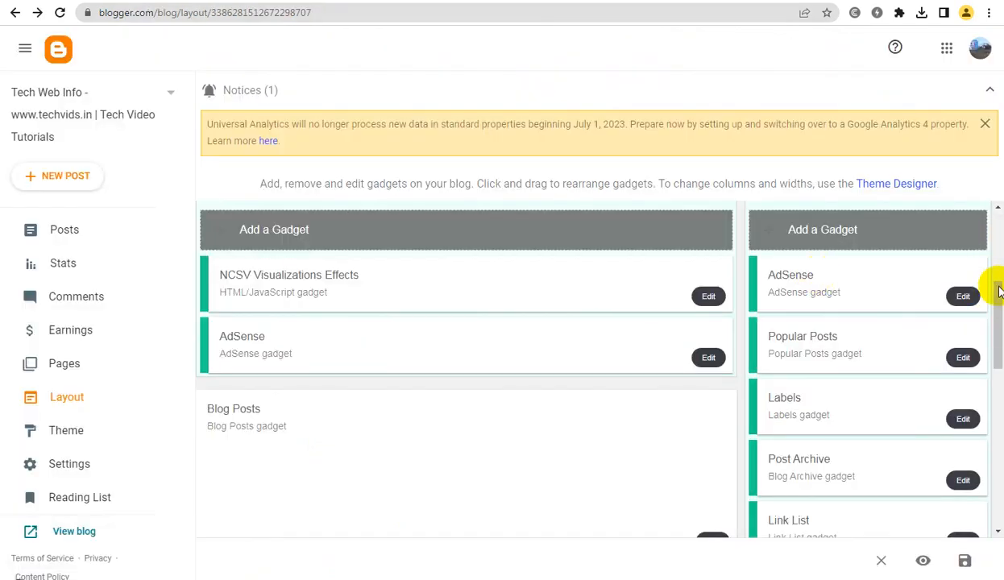
# In the Blogger layout, move the sidebar's AdSense gadget from above Popular Posts to directly below Post Archive
pyautogui.moveTo(998, 287); pyautogui.dragTo(998, 306)
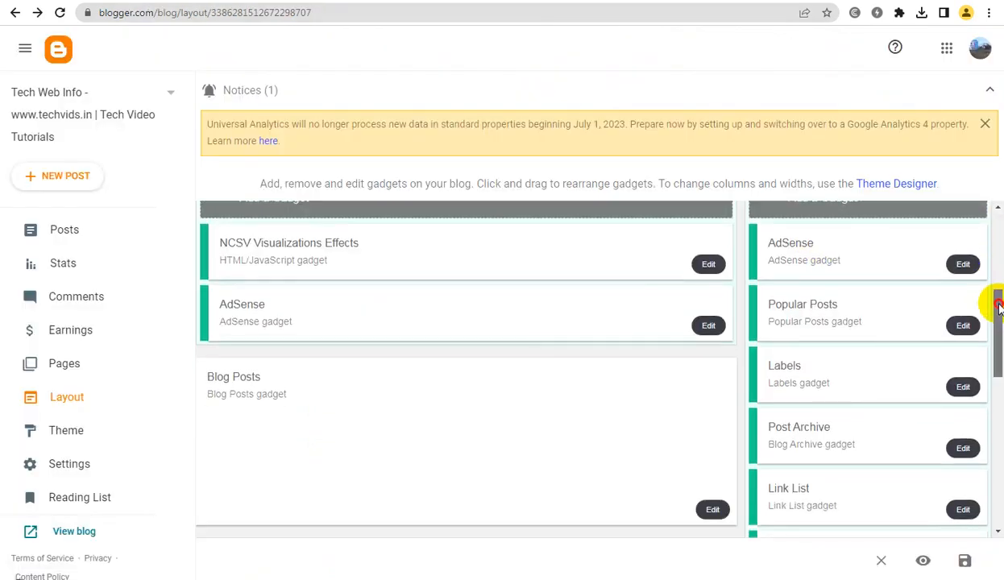
pyautogui.moveTo(755, 247); pyautogui.dragTo(775, 421)
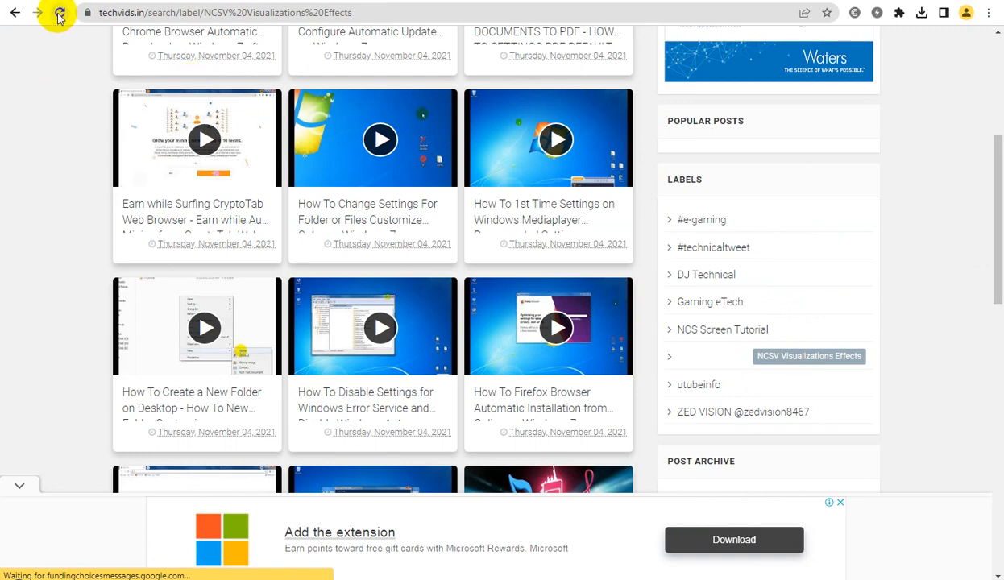
# Reload the NCSV Visualizations Effects label page on techvids.in and check the order of its sidebar gadgets and ads
pyautogui.click(60, 15)
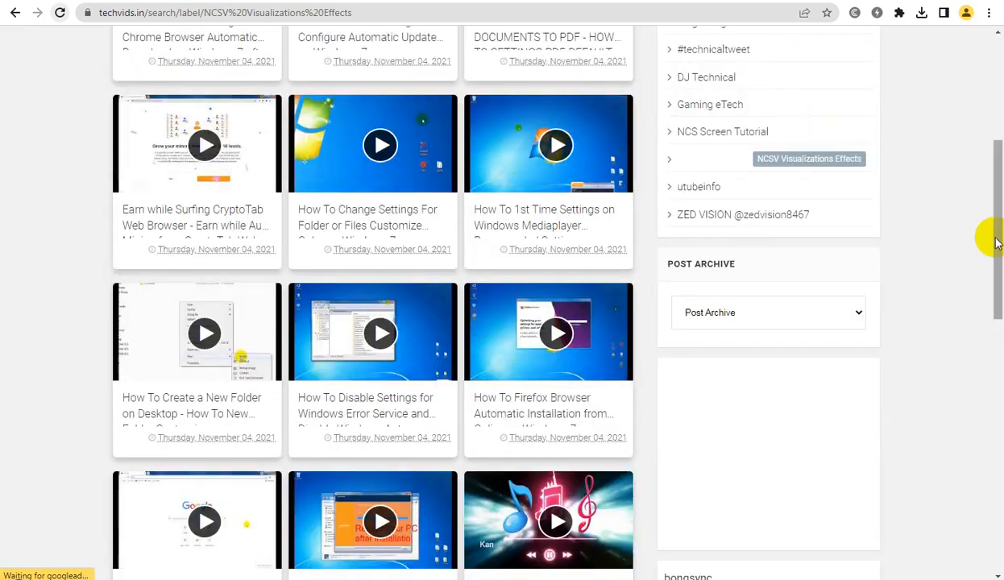
pyautogui.moveTo(997, 240); pyautogui.dragTo(989, 126)
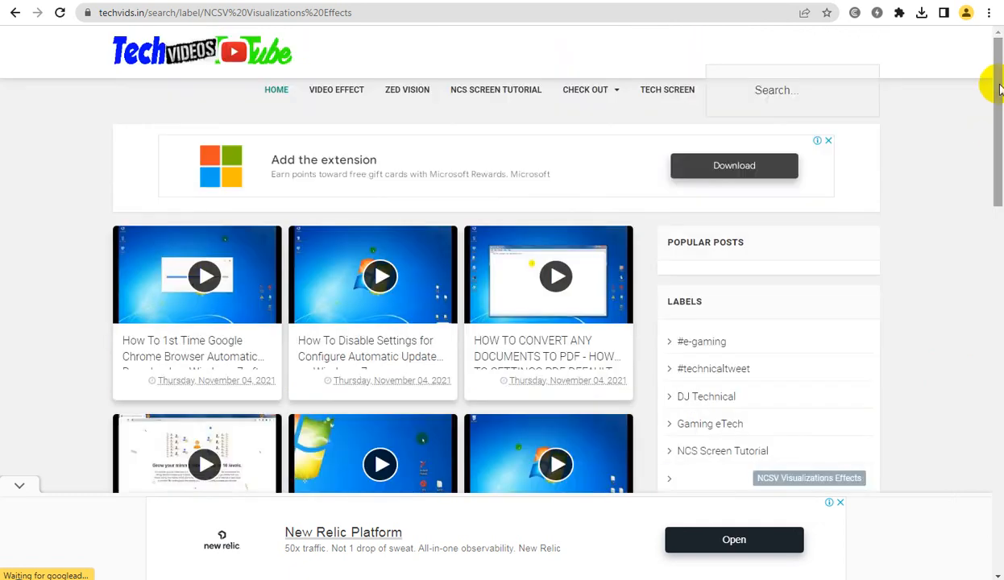